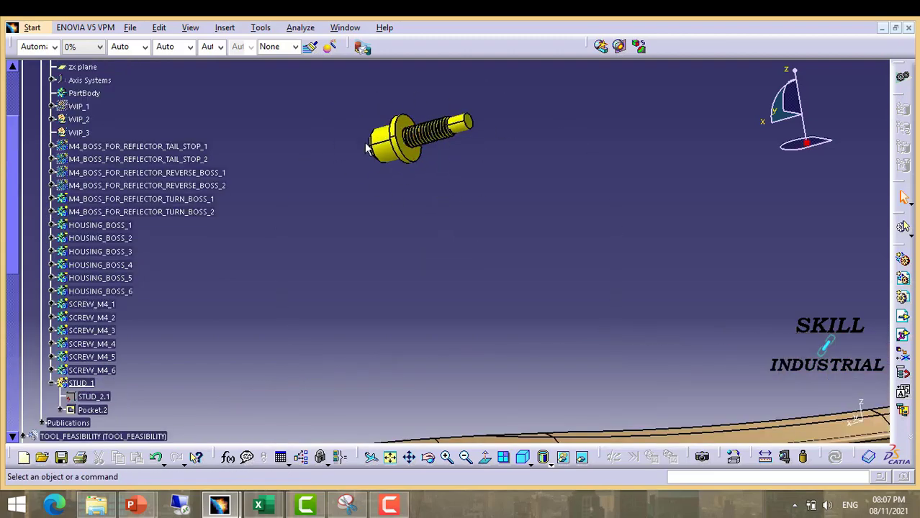
# - Examine the lamp housing, the stud above it and the contents of the MOUNTINGS part around WIP_3
pyautogui.moveTo(413, 183); pyautogui.dragTo(414, 239, button='middle')
pyautogui.moveTo(360, 247); pyautogui.dragTo(389, 249, button='middle')
pyautogui.moveTo(460, 284); pyautogui.dragTo(461, 226, button='middle')
pyautogui.moveTo(547, 296); pyautogui.dragTo(543, 280, button='middle')
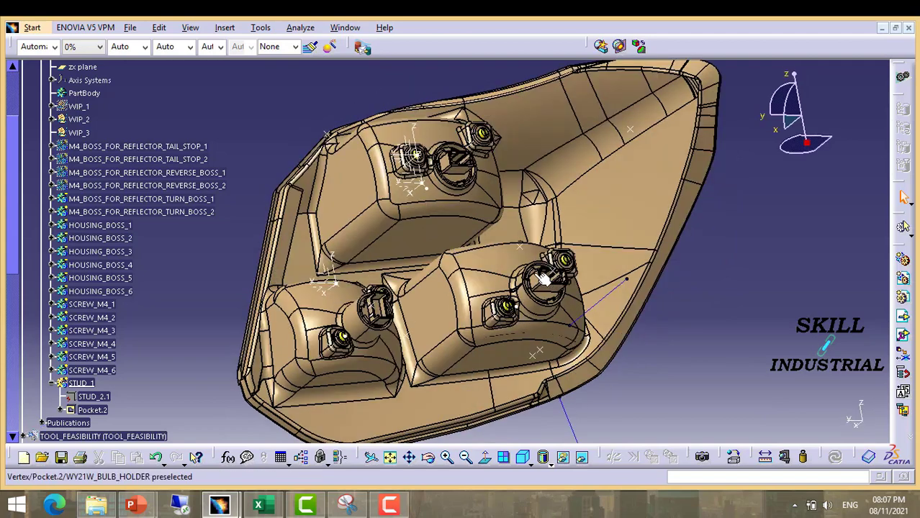
pyautogui.moveTo(535, 314); pyautogui.dragTo(396, 244, button='middle')
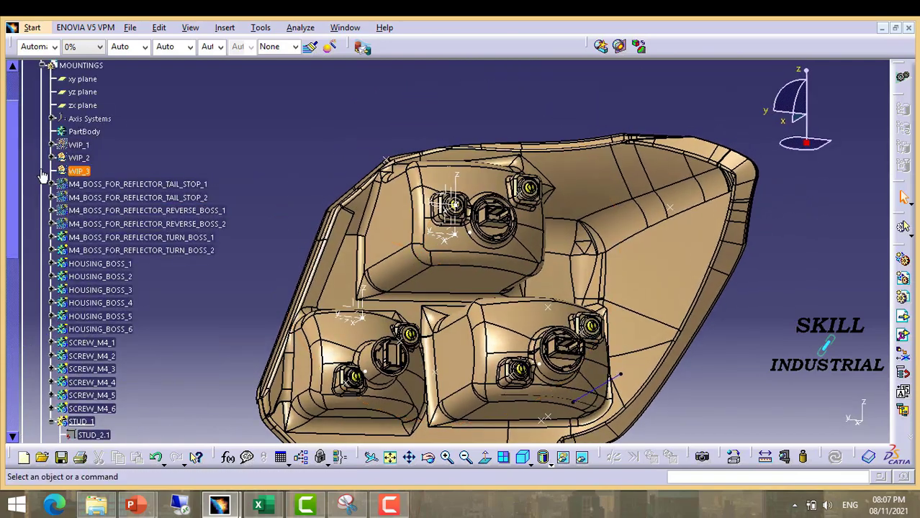
pyautogui.click(78, 172)
pyautogui.moveTo(406, 207); pyautogui.dragTo(422, 177, button='middle')
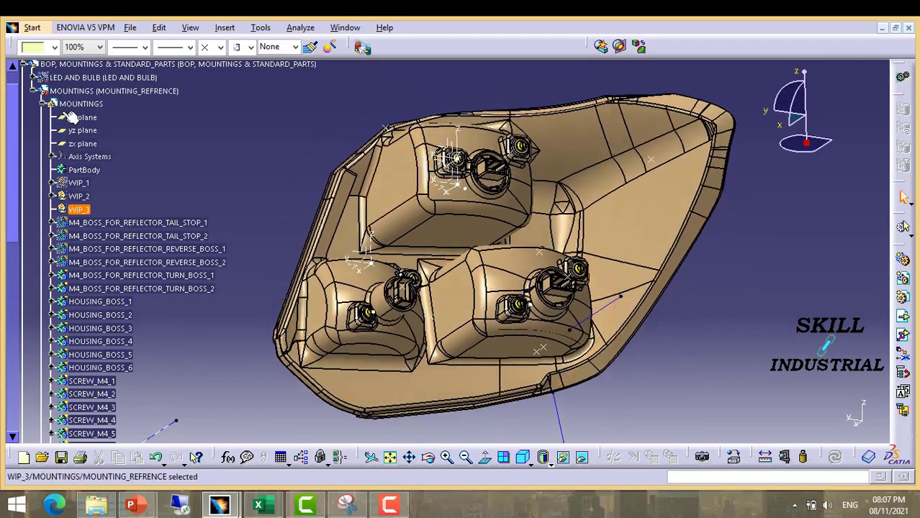
pyautogui.scroll(-1, 104, 222)
pyautogui.moveTo(407, 249)
pyautogui.mouseDown(button='middle')
pyautogui.moveTo(398, 253)
pyautogui.moveTo(402, 265)
pyautogui.mouseUp(button='middle')
pyautogui.scroll(1, 94, 99)
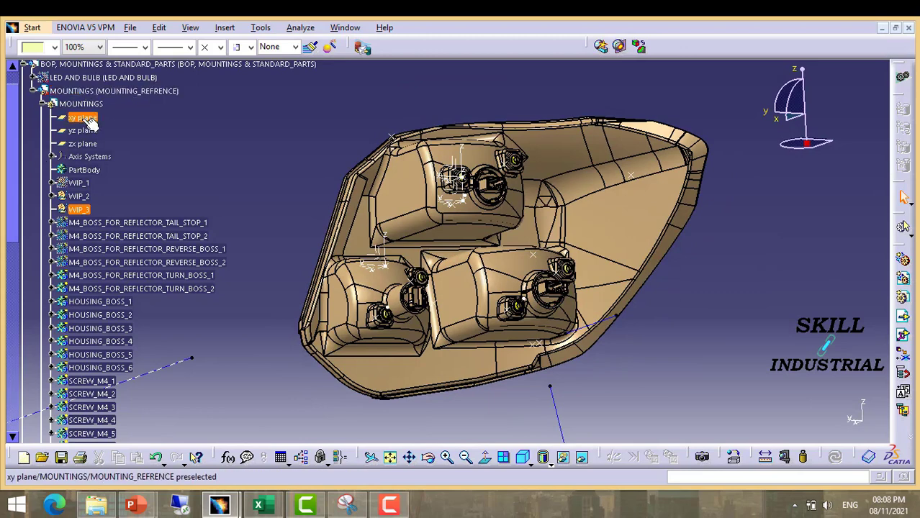
pyautogui.scroll(1, 85, 137)
pyautogui.scroll(-2, 86, 140)
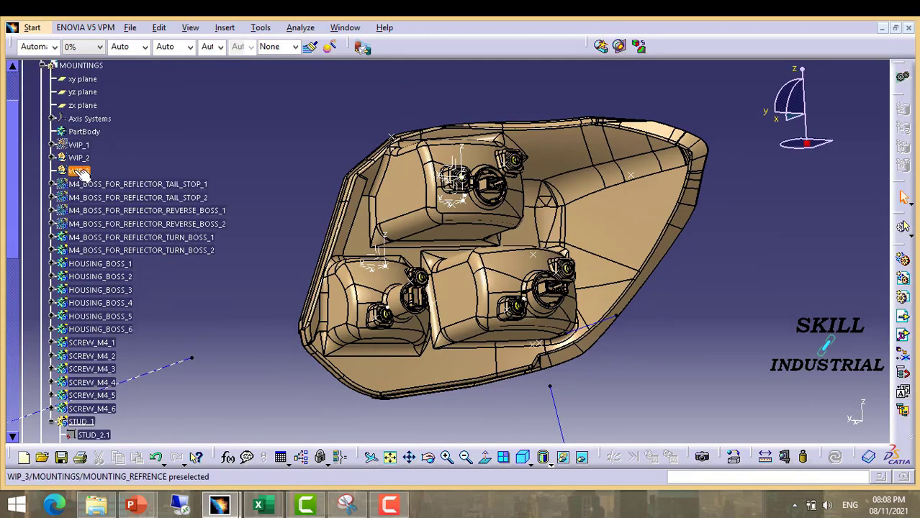
pyautogui.moveTo(326, 157); pyautogui.dragTo(305, 185, button='middle')
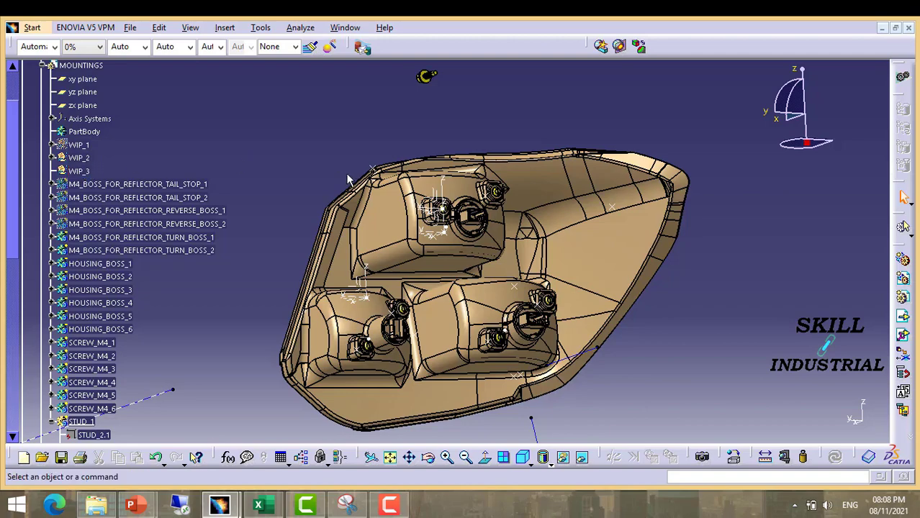
pyautogui.moveTo(350, 184); pyautogui.dragTo(448, 243, button='middle')
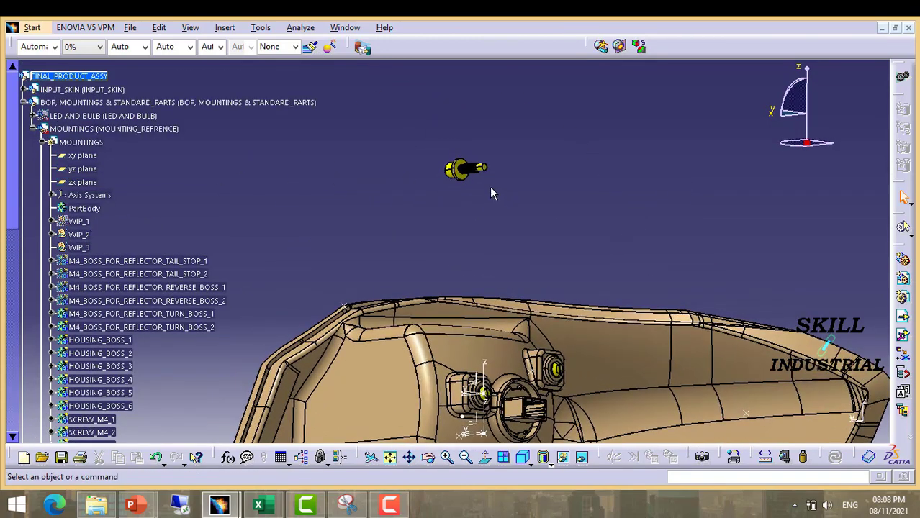
pyautogui.moveTo(215, 167); pyautogui.dragTo(213, 189, button='middle')
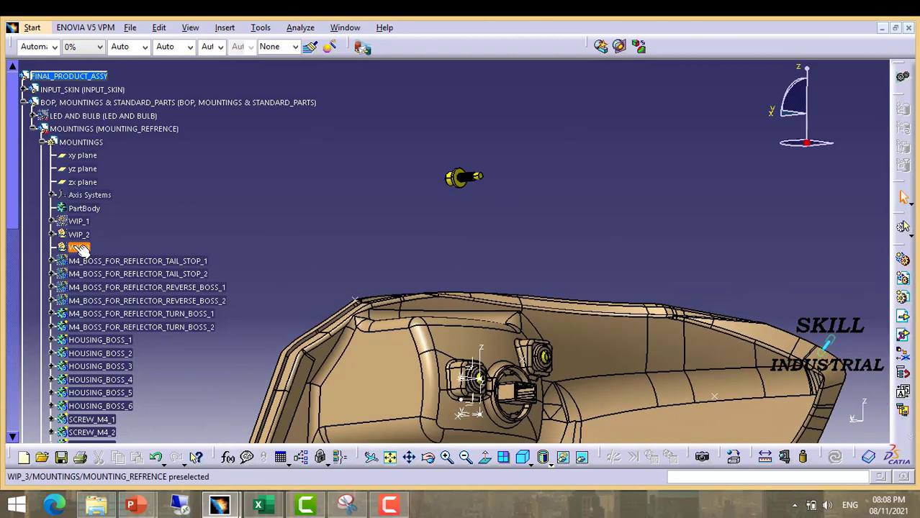
# - Activate the MOUNTINGS part and define the WIP_3 geometrical set as the in-work object
pyautogui.rightClick(79, 248)
pyautogui.click(108, 336)
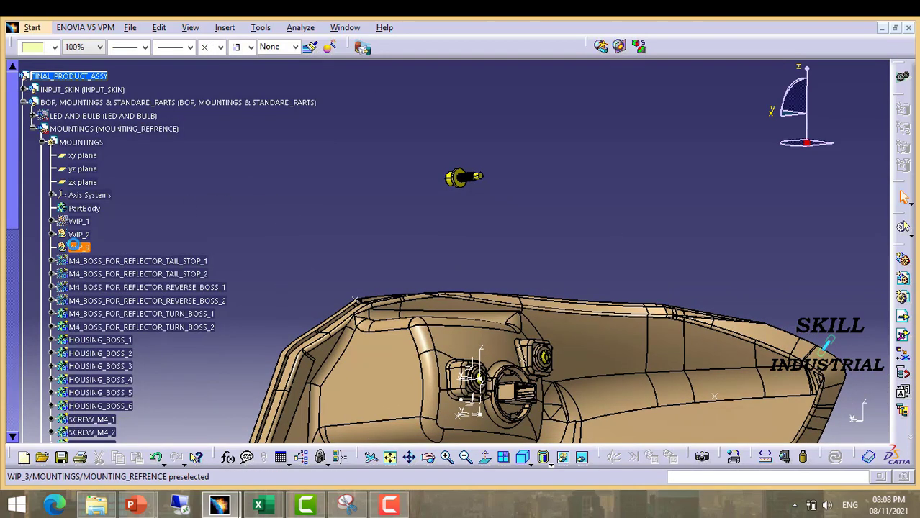
pyautogui.doubleClick(76, 245)
pyautogui.rightClick(76, 246)
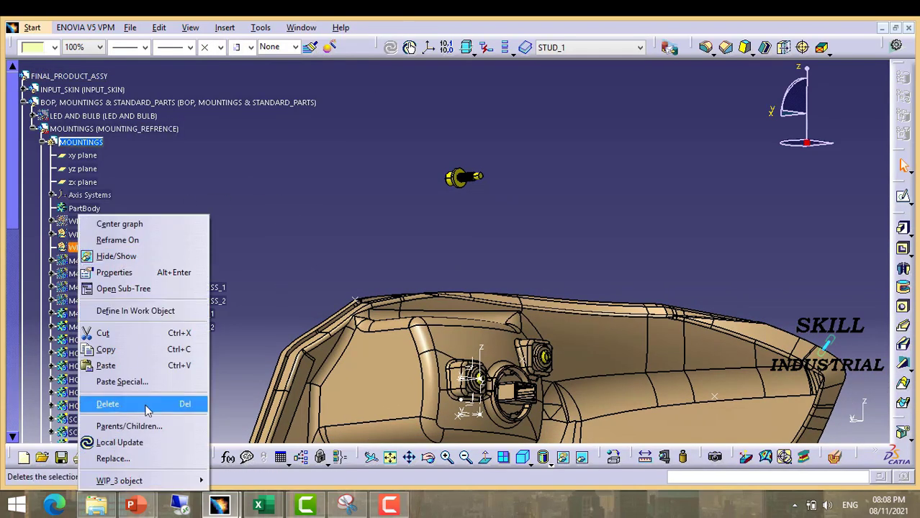
pyautogui.click(141, 313)
# - Switch to the Generative Shape Design workbench
pyautogui.moveTo(205, 189); pyautogui.dragTo(552, 240, button='middle')
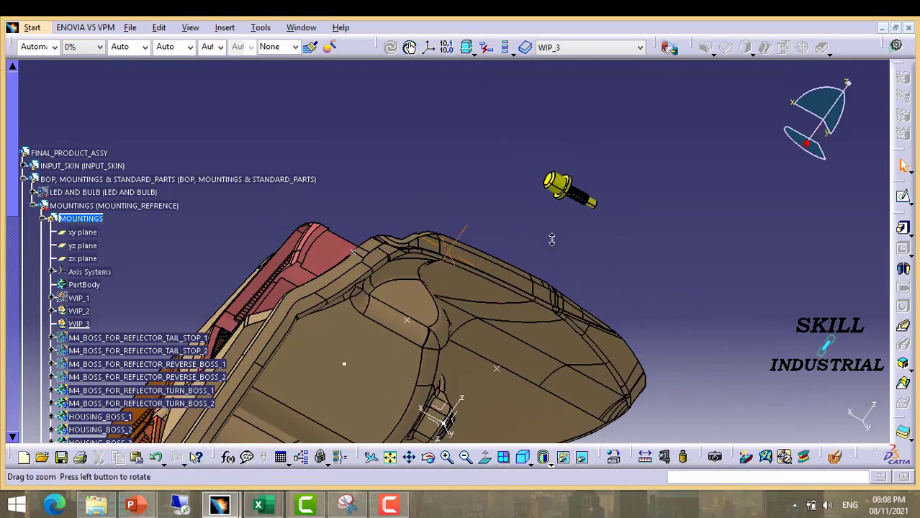
pyautogui.click(16, 27)
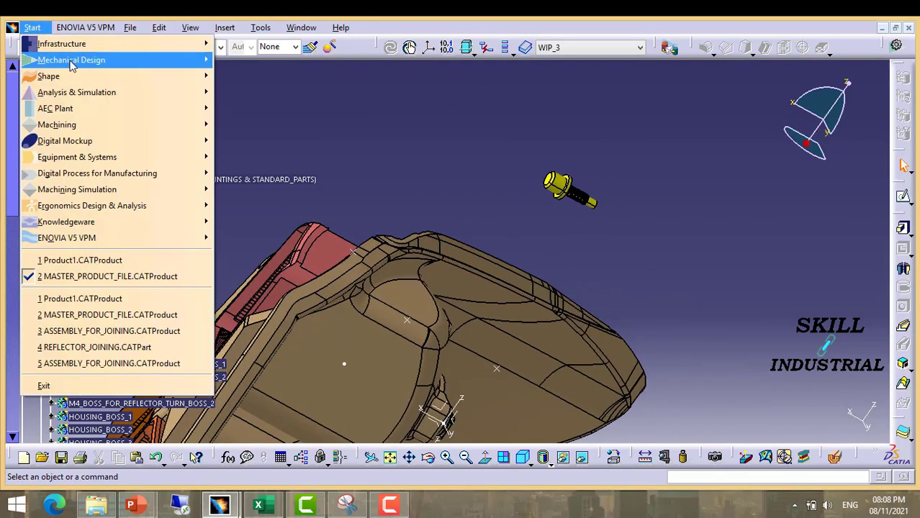
pyautogui.moveTo(90, 60)
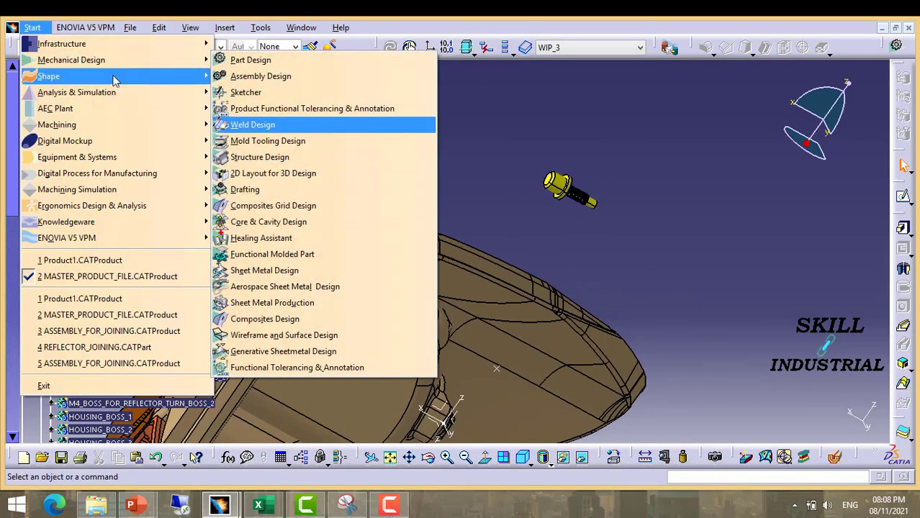
pyautogui.moveTo(113, 76)
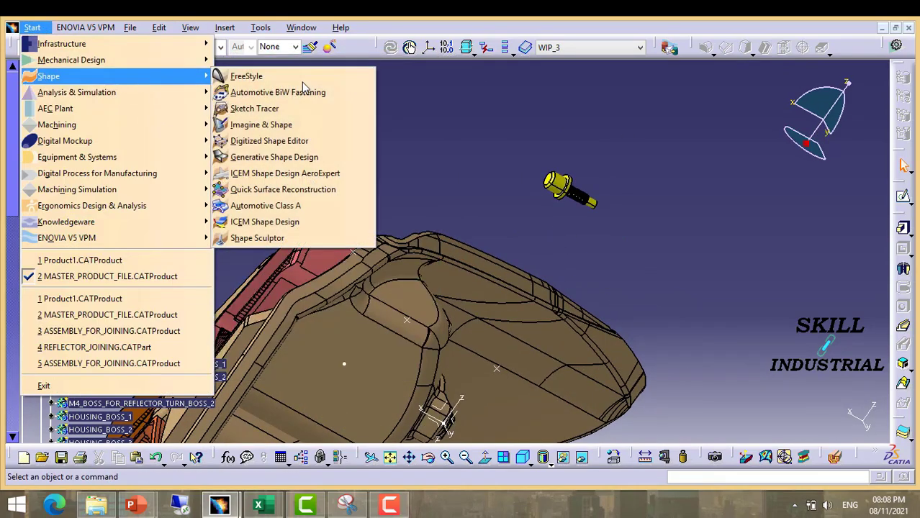
pyautogui.click(280, 158)
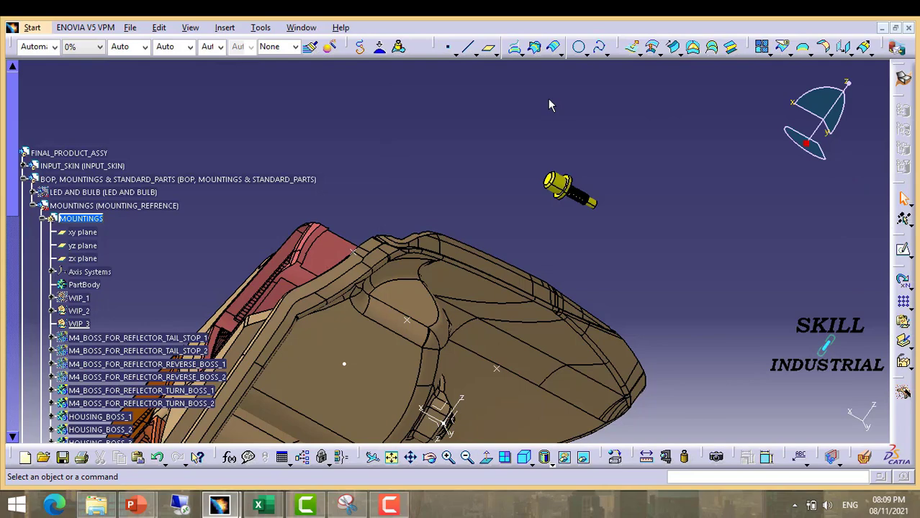
# - Create a circle-center point from the circular edge on the end of the stud's head
pyautogui.click(449, 48)
pyautogui.keyDown('ctrl'); pyautogui.moveTo(573, 154); pyautogui.dragTo(571, 136, button='middle'); pyautogui.keyUp('ctrl')
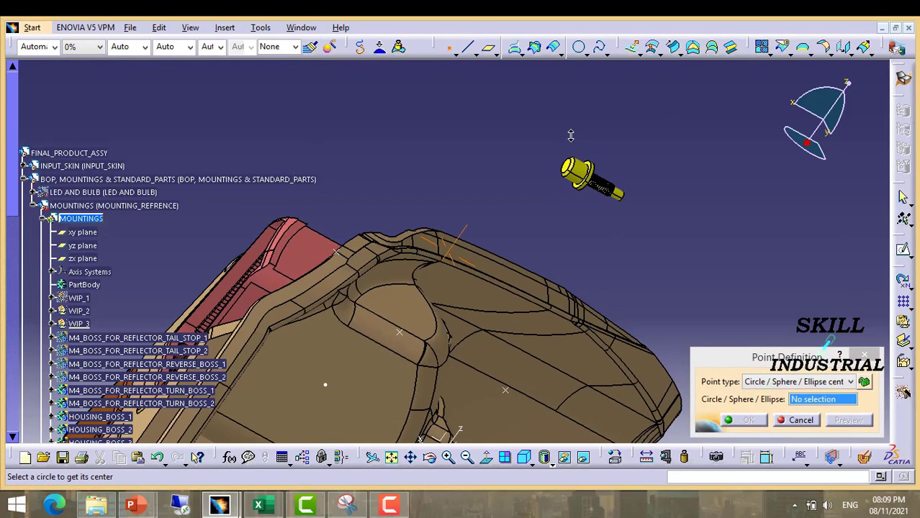
pyautogui.scroll(1, 496, 157)
pyautogui.moveTo(496, 157); pyautogui.dragTo(420, 197, button='middle')
pyautogui.keyDown('ctrl'); pyautogui.moveTo(419, 196); pyautogui.dragTo(484, 137, button='middle'); pyautogui.keyUp('ctrl')
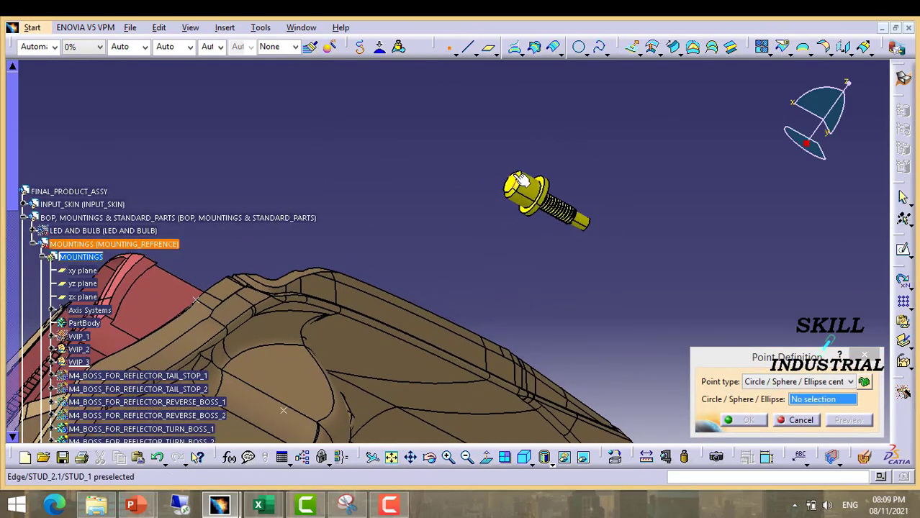
pyautogui.scroll(1, 472, 169)
pyautogui.moveTo(474, 175); pyautogui.dragTo(505, 170, button='middle')
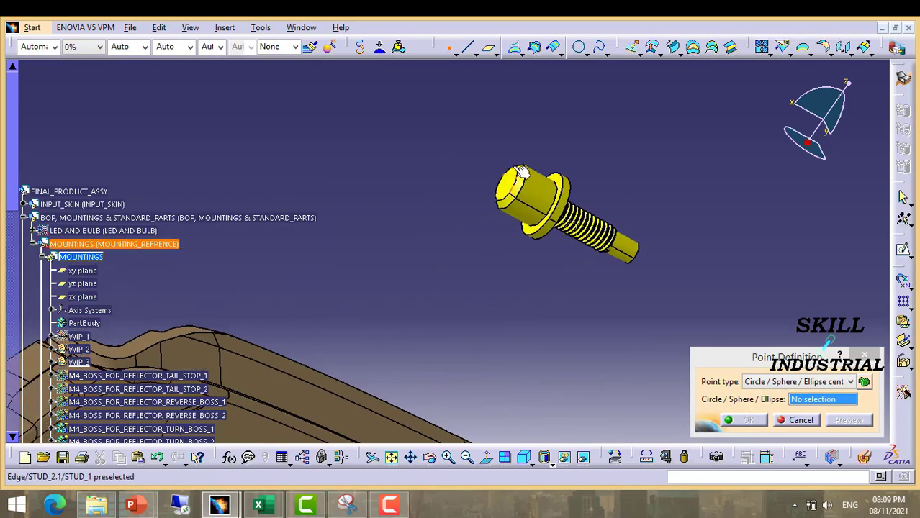
pyautogui.click(508, 171)
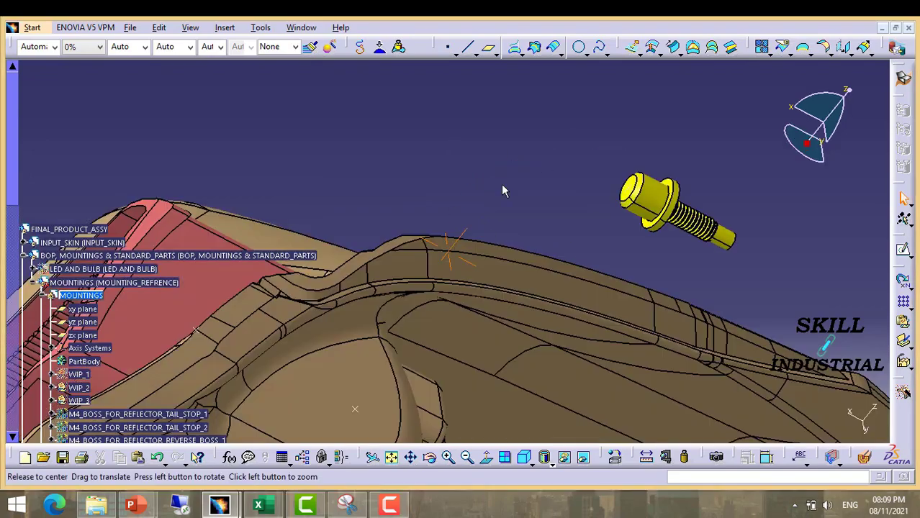
# - Expand the WIP_3 geometrical set to show its contents and return to a view of the stud above the housing
pyautogui.moveTo(503, 189); pyautogui.dragTo(561, 275, button='middle')
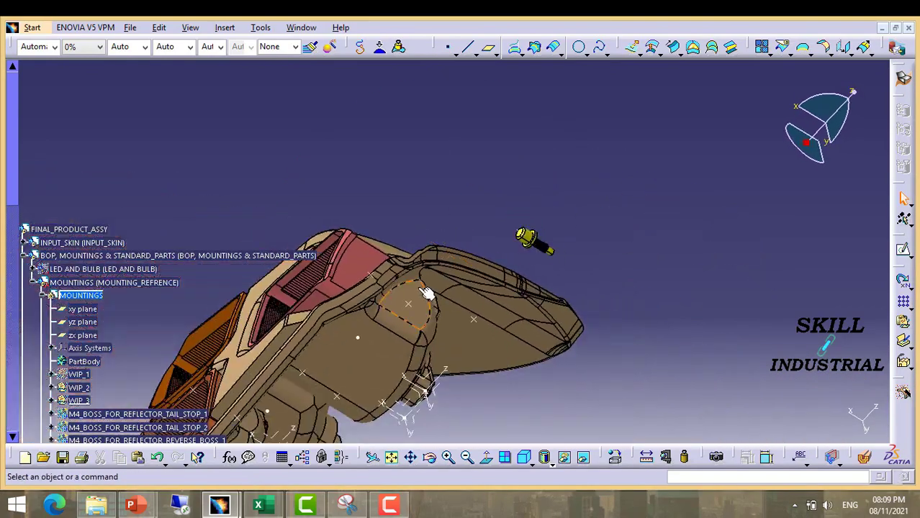
pyautogui.scroll(1, 425, 292)
pyautogui.moveTo(423, 289); pyautogui.dragTo(481, 220, button='middle')
pyautogui.scroll(-3, 102, 368)
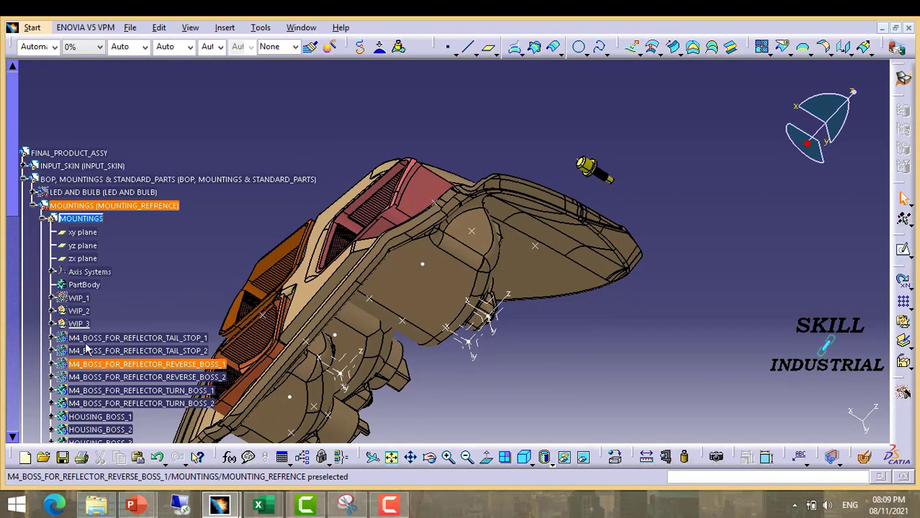
pyautogui.click(52, 324)
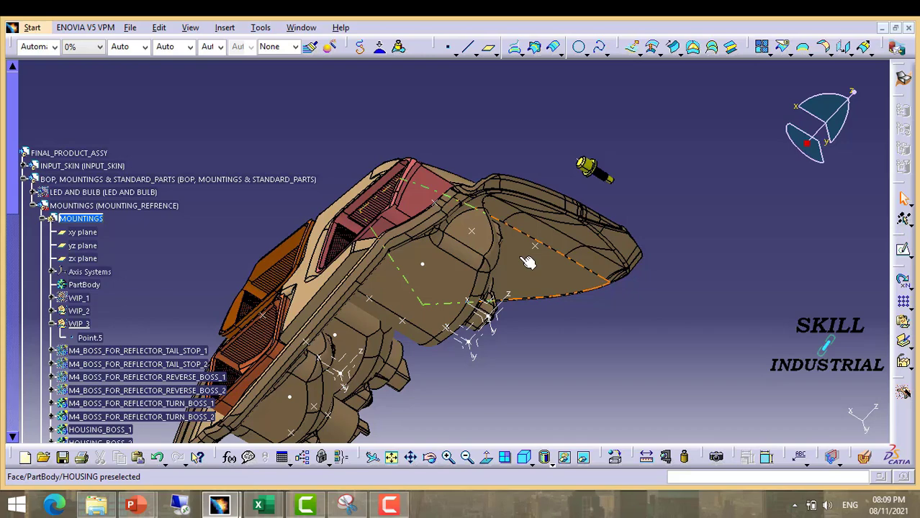
pyautogui.moveTo(563, 238); pyautogui.dragTo(418, 202, button='middle')
pyautogui.scroll(-1, 439, 210)
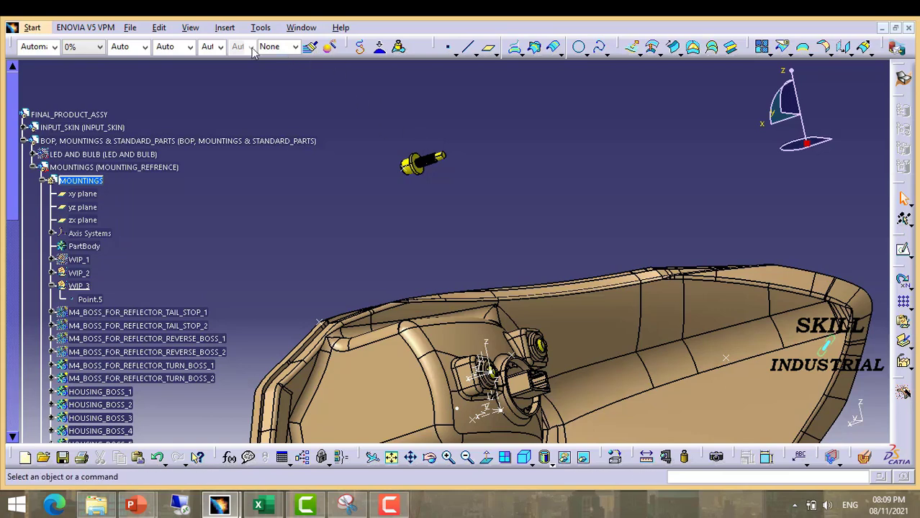
# - Create a standard axis system in WIP_3 with its origin at the center point of the stud's head
pyautogui.click(227, 28)
pyautogui.click(254, 138)
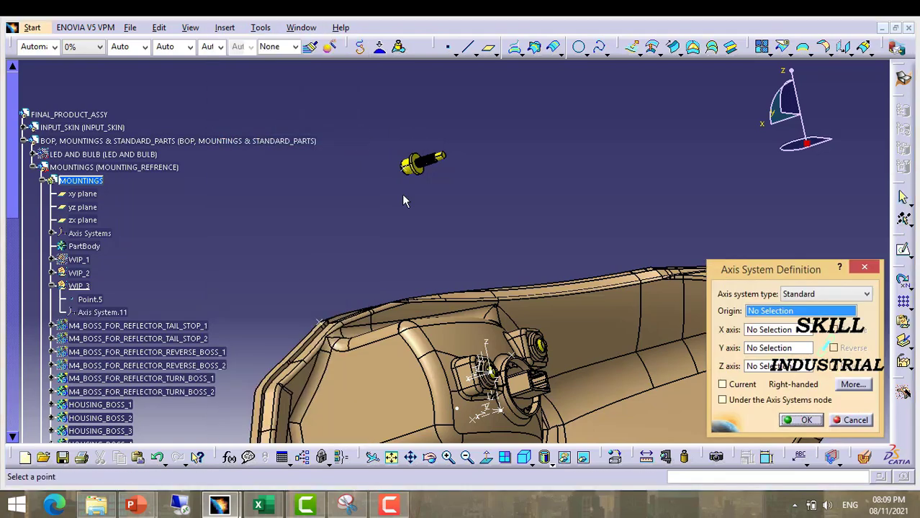
pyautogui.moveTo(403, 200); pyautogui.dragTo(424, 261, button='middle')
pyautogui.click(401, 150)
pyautogui.click(806, 420)
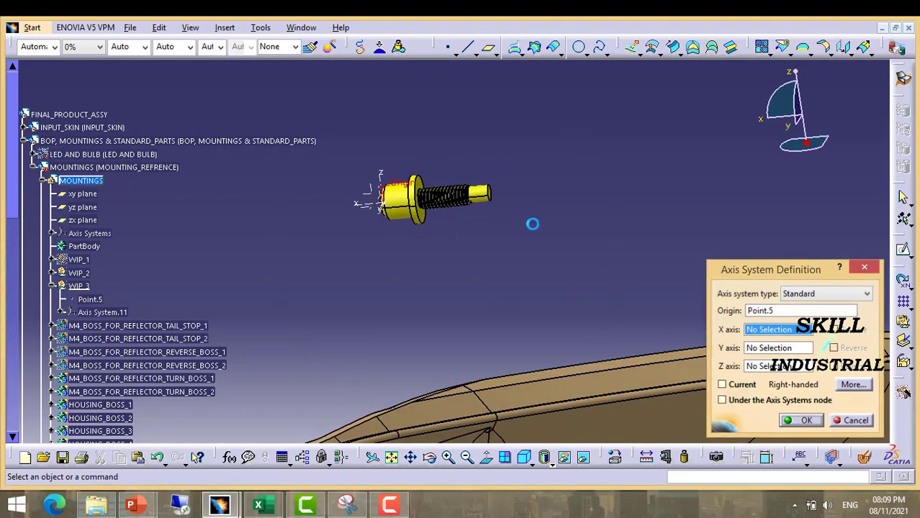
# - Insert a new body in the MOUNTINGS part and rename it STUD BOSS
pyautogui.moveTo(537, 180); pyautogui.dragTo(530, 185, button='middle')
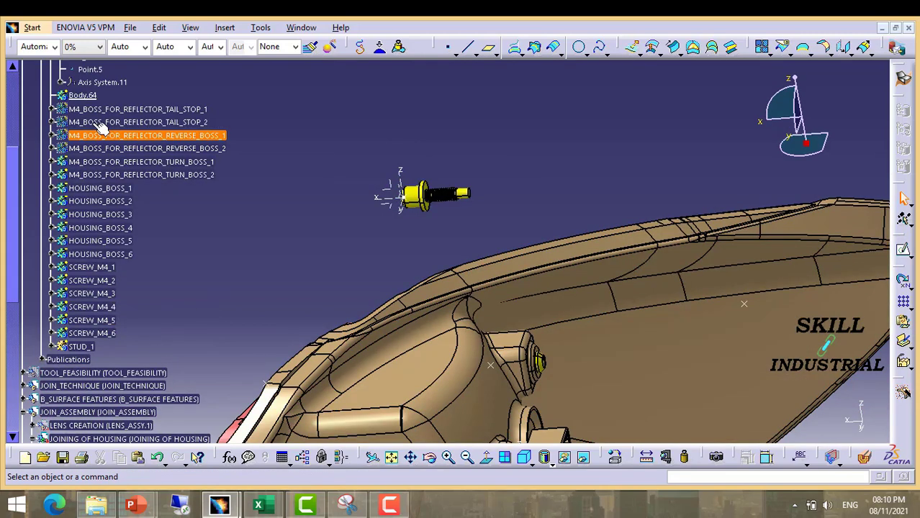
pyautogui.click(83, 95)
pyautogui.rightClick(89, 97)
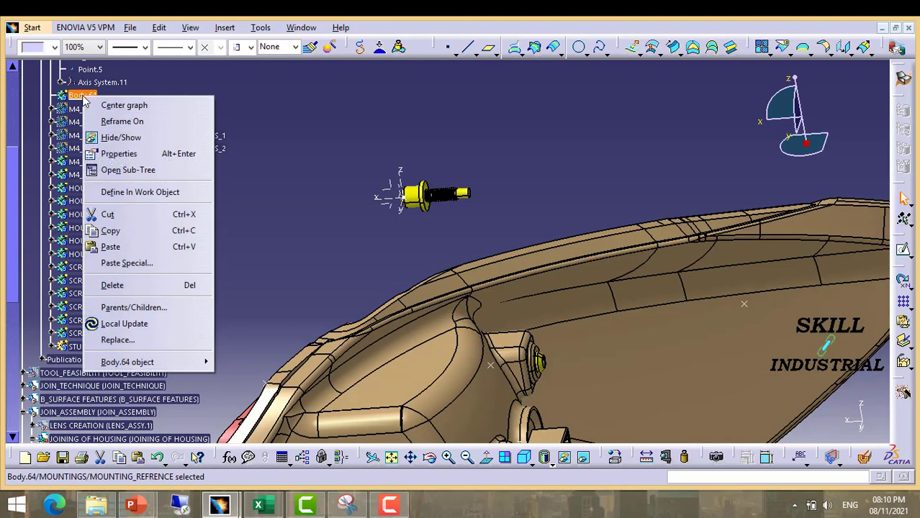
pyautogui.click(129, 151)
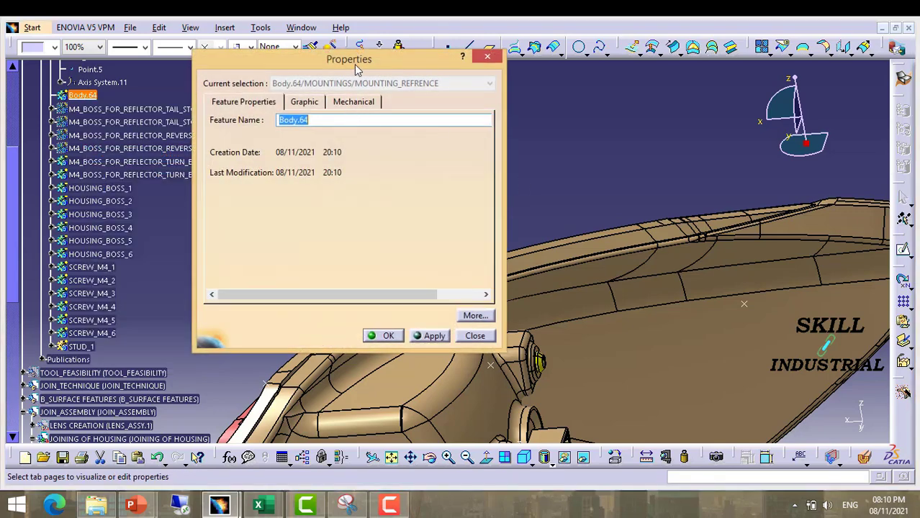
pyautogui.moveTo(356, 68); pyautogui.dragTo(636, 131)
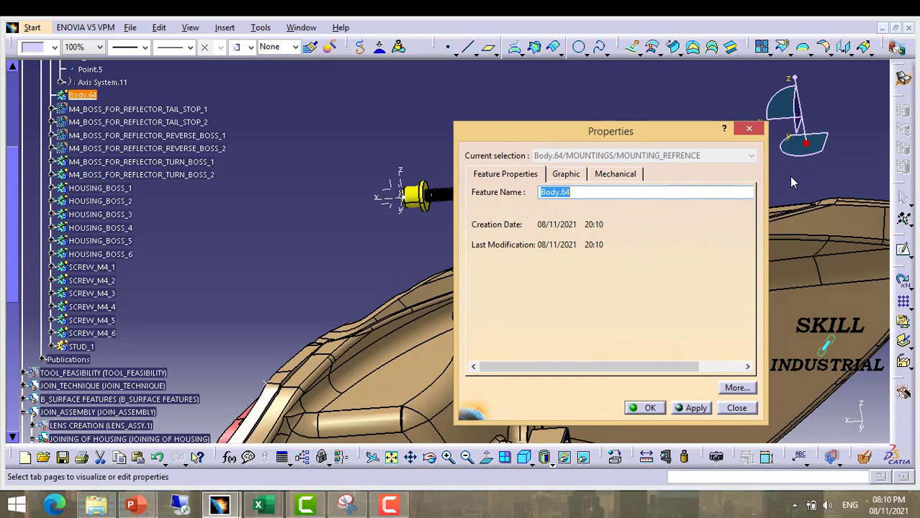
pyautogui.write('stud')
pyautogui.click(651, 408)
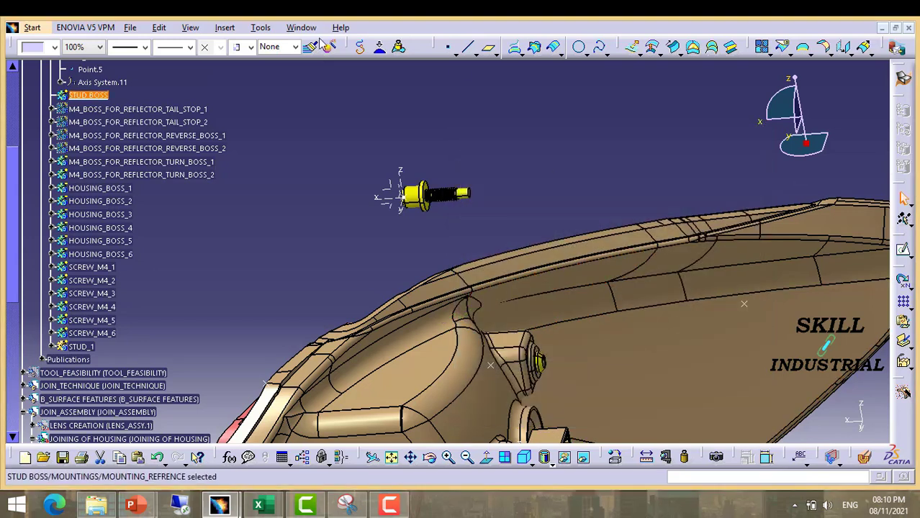
pyautogui.click(226, 104)
pyautogui.scroll(-1, 243, 268)
pyautogui.moveTo(243, 268); pyautogui.dragTo(217, 250, button='middle')
pyautogui.scroll(2, 135, 256)
pyautogui.moveTo(260, 167); pyautogui.dragTo(231, 182, button='middle')
pyautogui.click(232, 29)
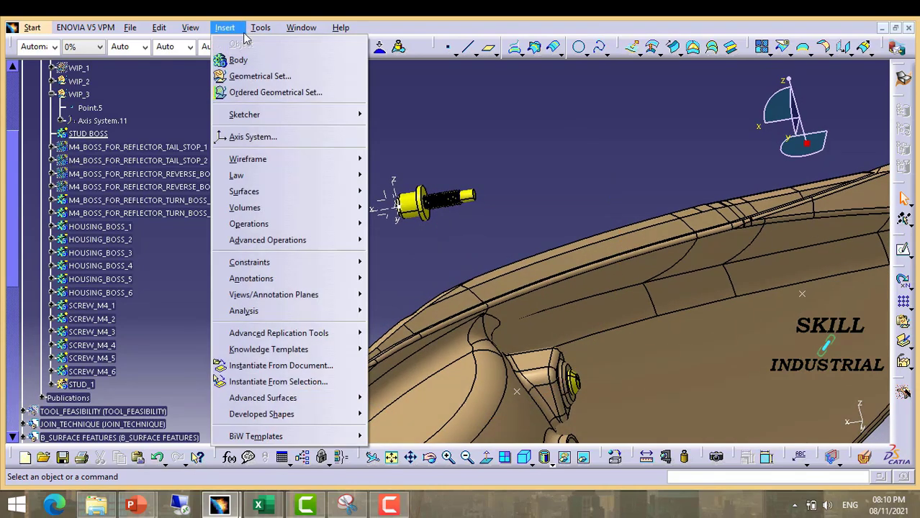
pyautogui.click(634, 165)
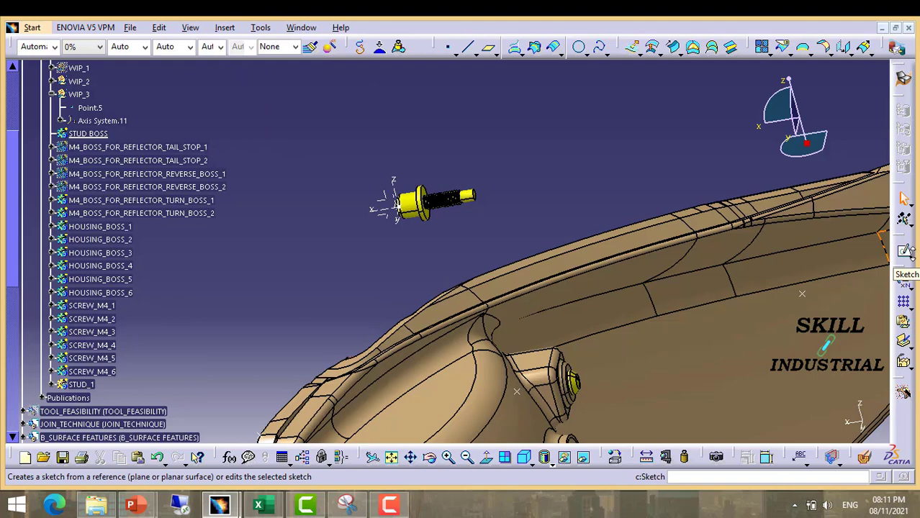
# - Start a positioned sketch on the YZ plane of the stud head's axis system, with Point.5 as the projection-point origin
pyautogui.click(904, 250)
pyautogui.moveTo(407, 216)
pyautogui.mouseDown(button='middle')
pyautogui.moveTo(431, 236)
pyautogui.moveTo(417, 201)
pyautogui.moveTo(456, 236)
pyautogui.moveTo(417, 298)
pyautogui.moveTo(508, 250)
pyautogui.moveTo(468, 248)
pyautogui.moveTo(475, 216)
pyautogui.moveTo(371, 206)
pyautogui.mouseUp(button='middle')
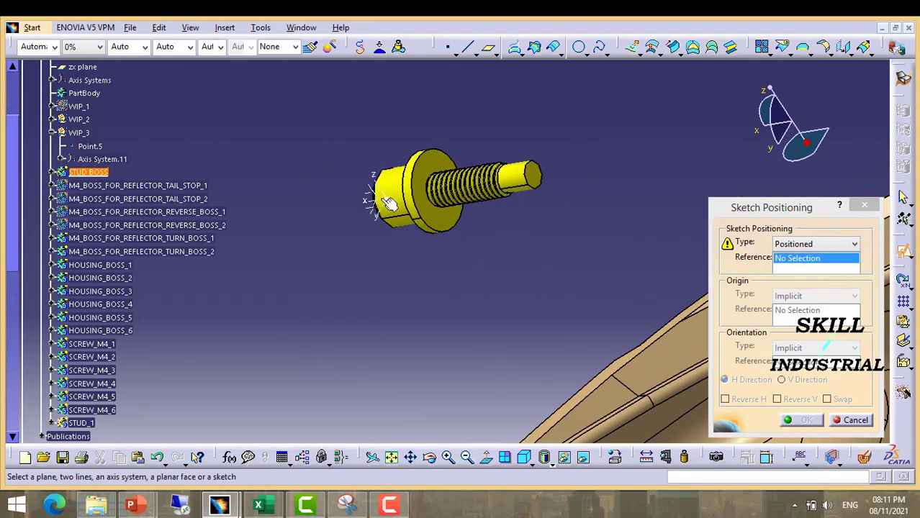
pyautogui.click(379, 199)
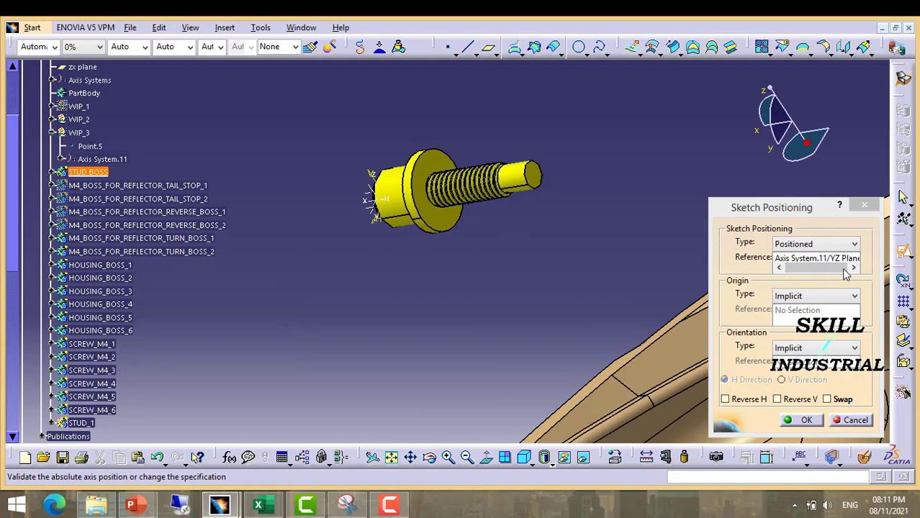
pyautogui.click(854, 296)
pyautogui.click(799, 317)
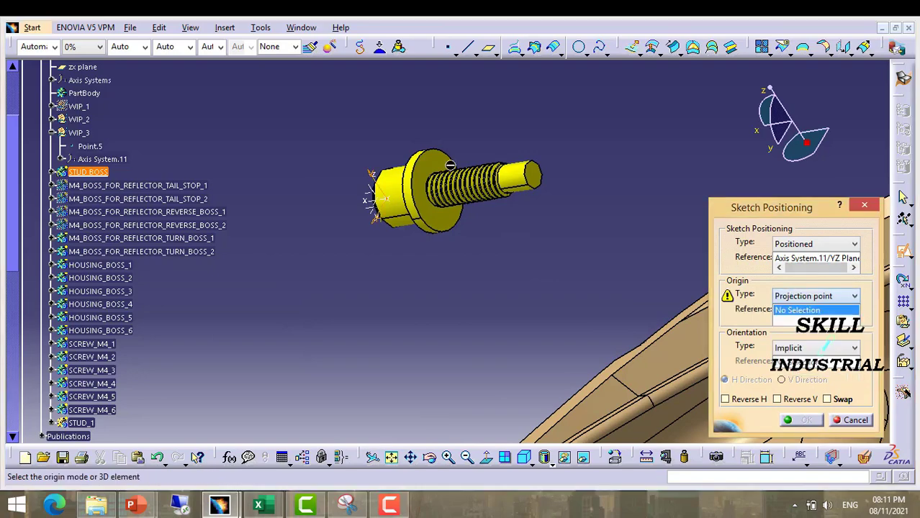
pyautogui.click(393, 196)
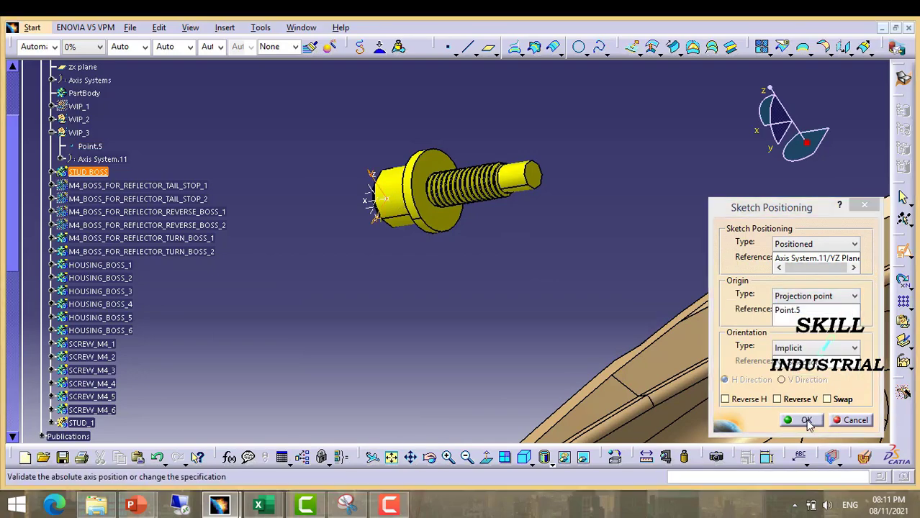
pyautogui.click(806, 421)
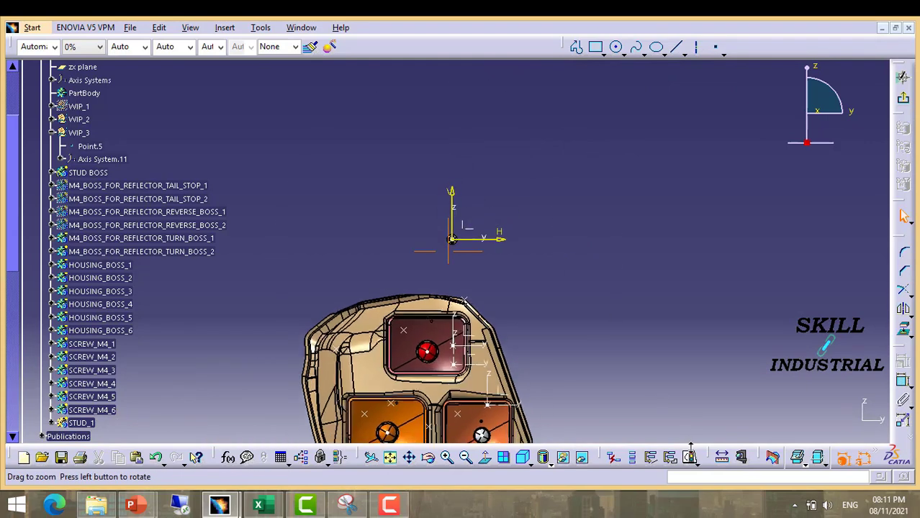
# - Sketch a circle about 15.5 mm in diameter around the stud, centered on the sketch origin, and dimension its diameter
pyautogui.click(617, 47)
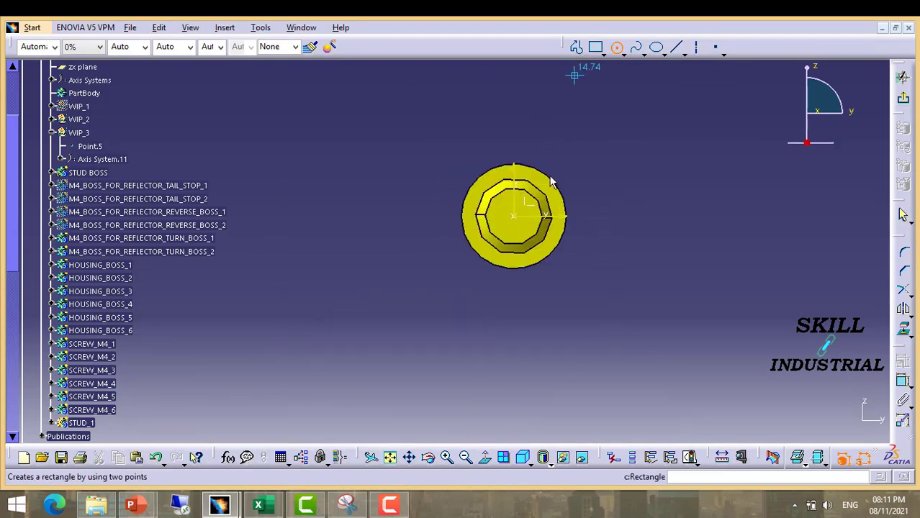
pyautogui.click(494, 143)
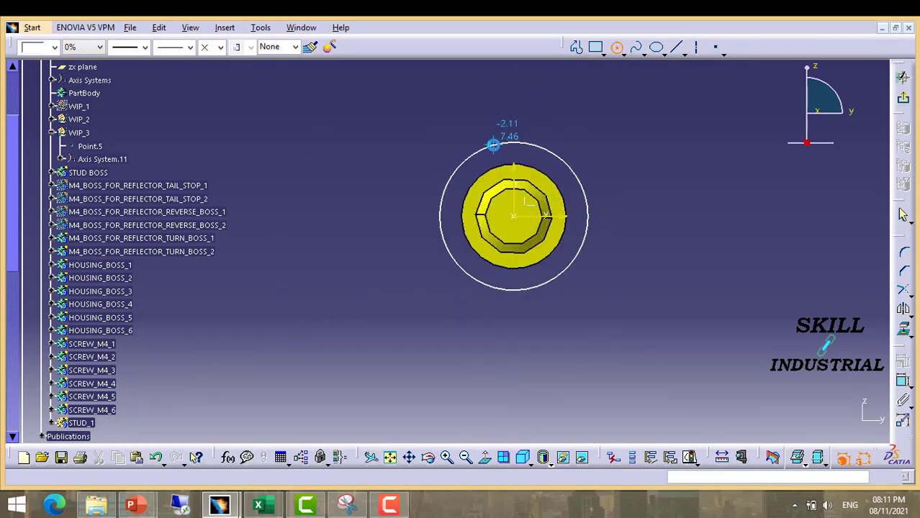
pyautogui.click(903, 381)
pyautogui.click(562, 162)
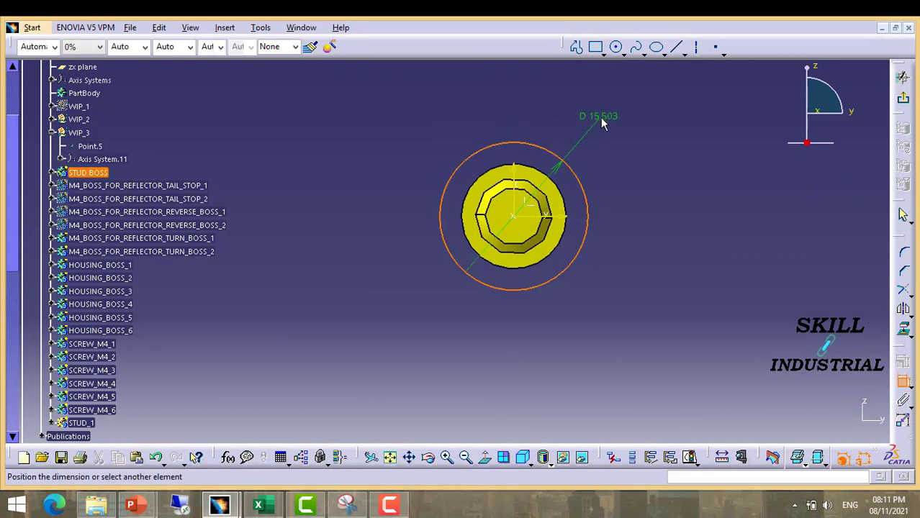
pyautogui.click(616, 121)
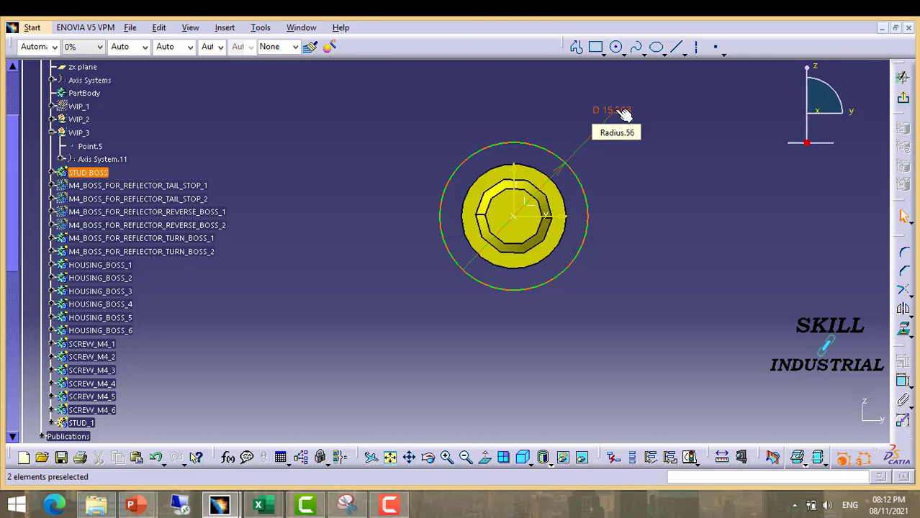
# - Try diameters of 11 mm and 8 mm for the circle around the stud's head
pyautogui.doubleClick(623, 114)
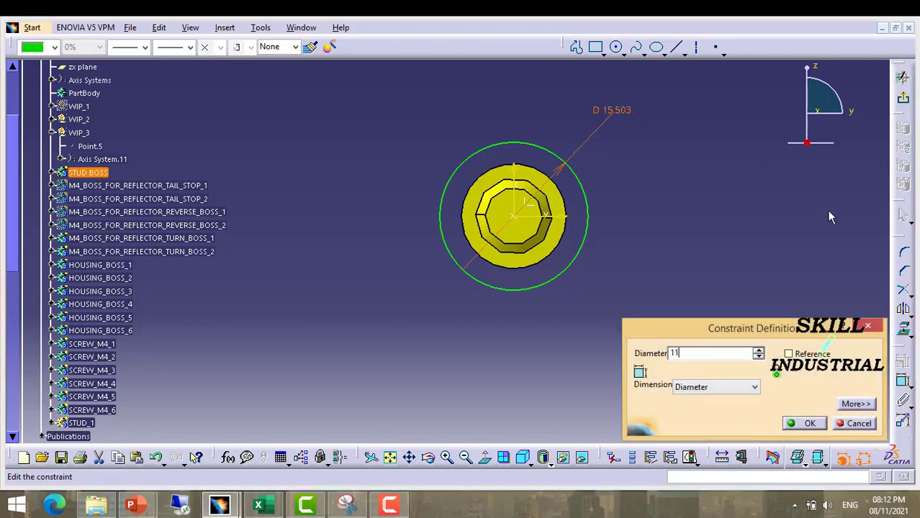
pyautogui.press('Return')
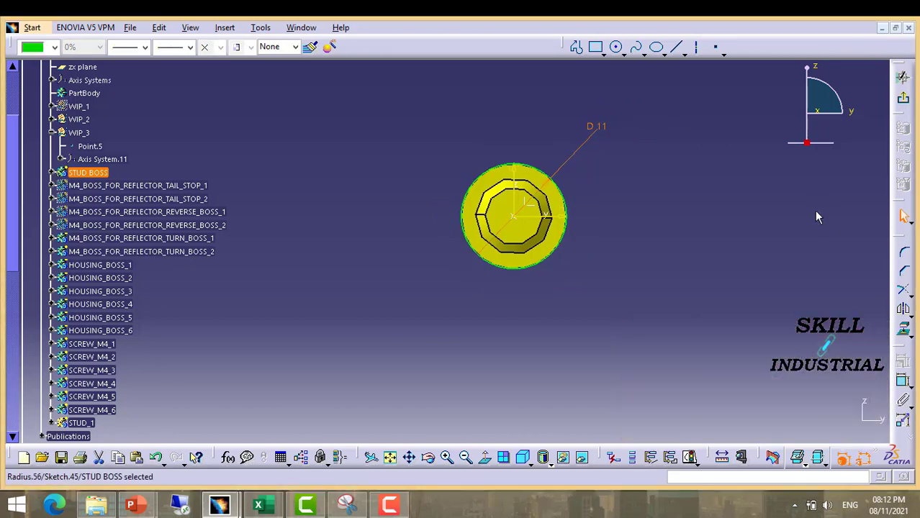
pyautogui.doubleClick(599, 128)
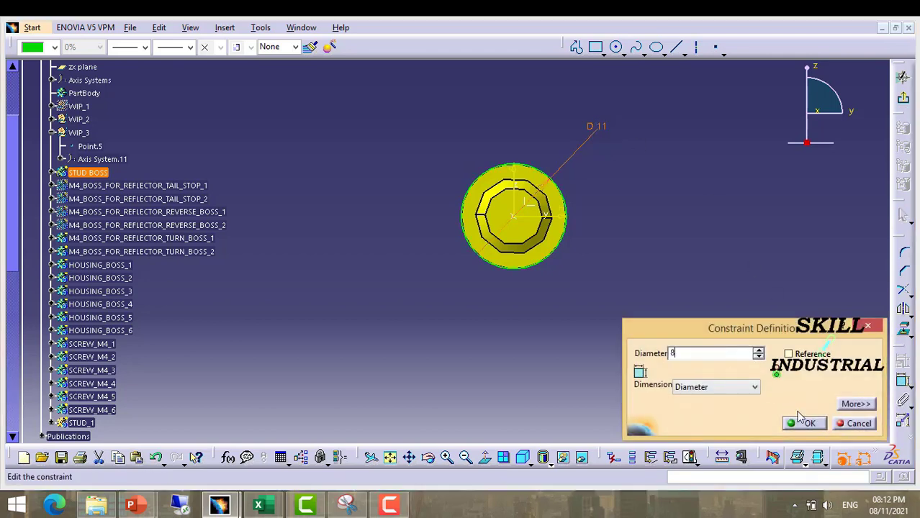
pyautogui.click(809, 424)
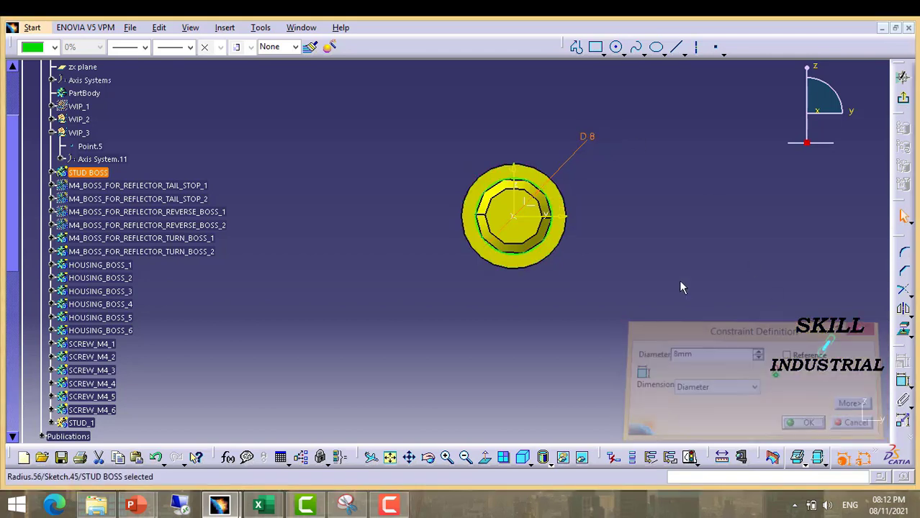
# - Set the circle's diameter to 9 mm and exit the sketch
pyautogui.doubleClick(589, 139)
pyautogui.write('9')
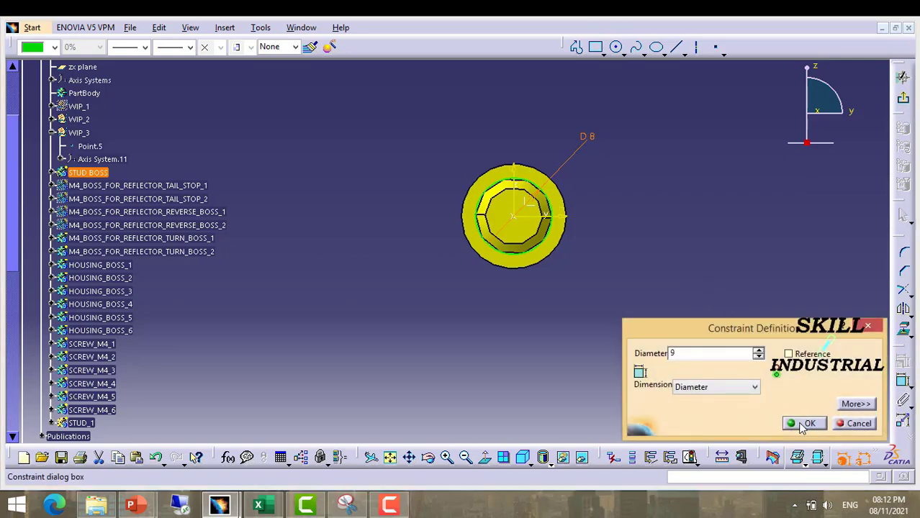
pyautogui.click(807, 424)
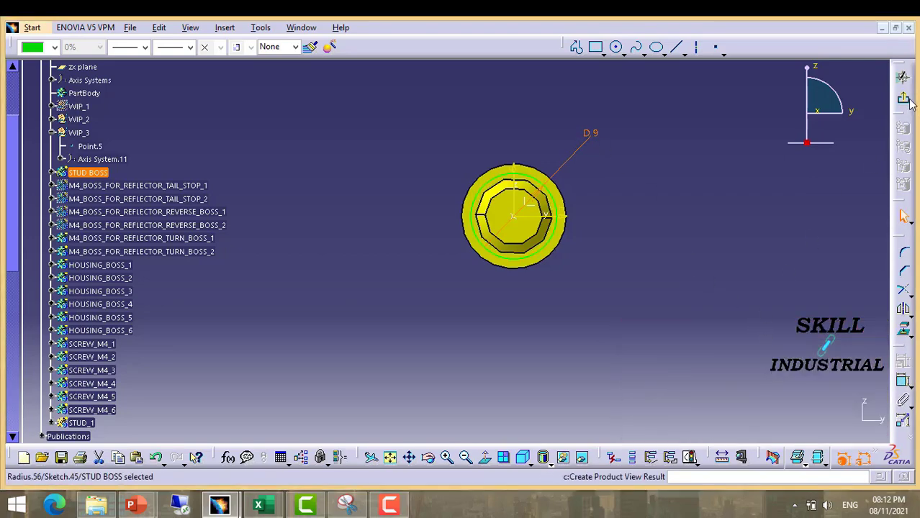
pyautogui.click(902, 78)
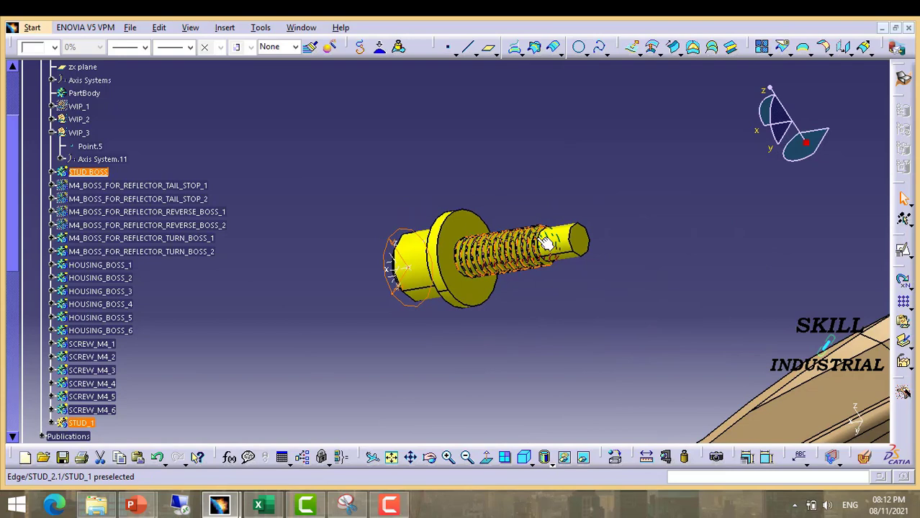
# - Switch to the Part Design workbench with the circle sketch still selected
pyautogui.moveTo(547, 243); pyautogui.dragTo(619, 231, button='middle')
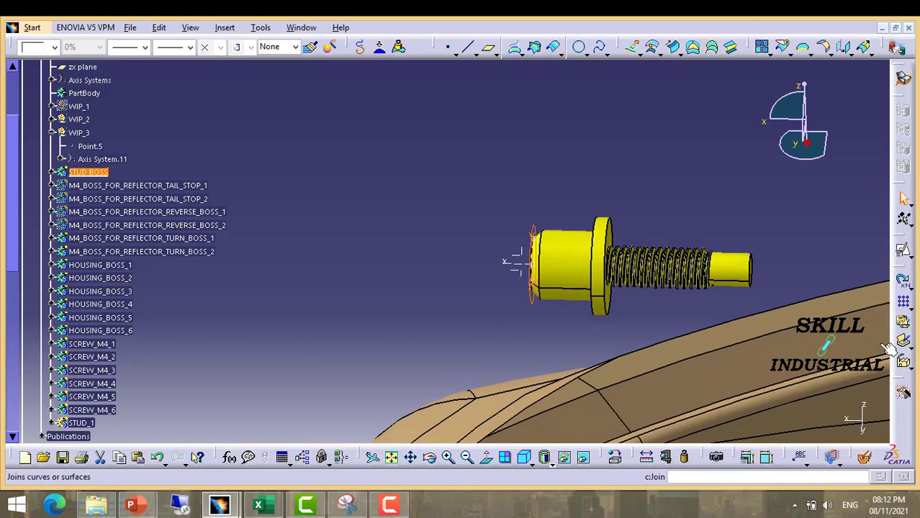
pyautogui.click(32, 27)
pyautogui.moveTo(72, 57)
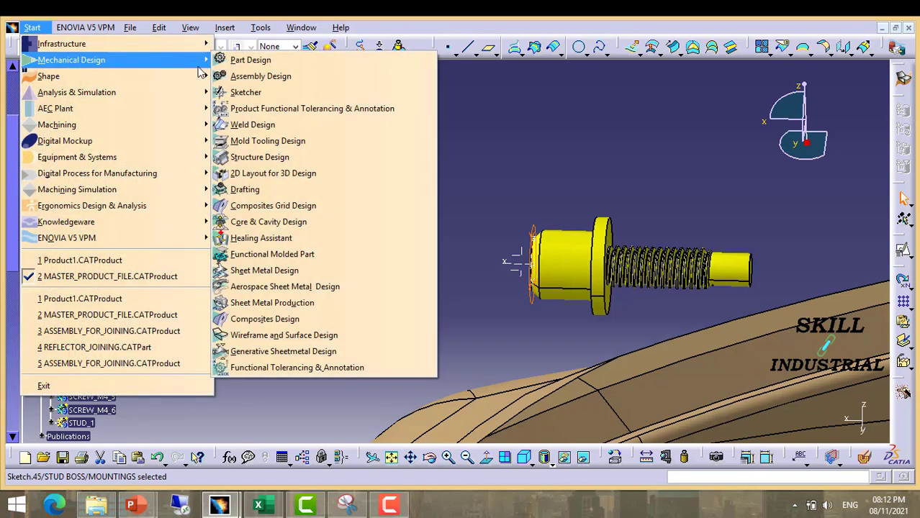
pyautogui.click(252, 57)
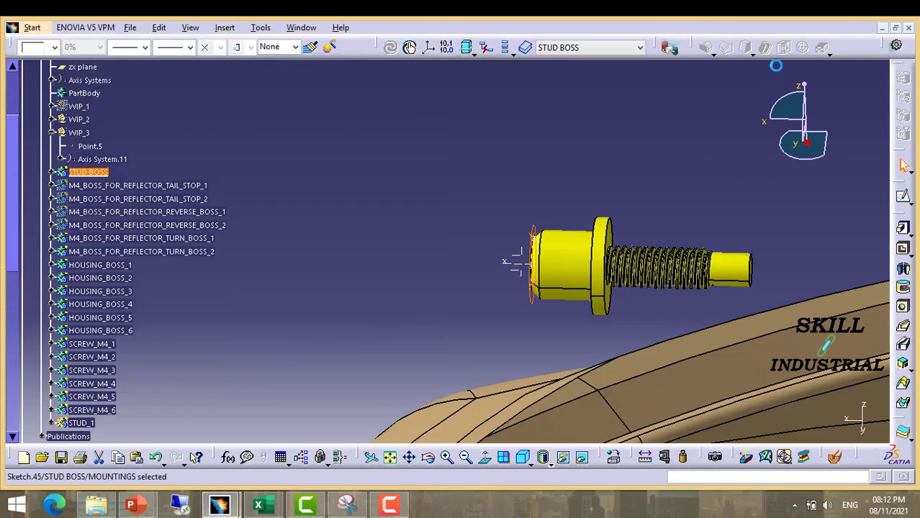
# - Pad the circle sketch in STUD BOSS with a 22 mm first limit and a 14 mm second limit
pyautogui.click(902, 230)
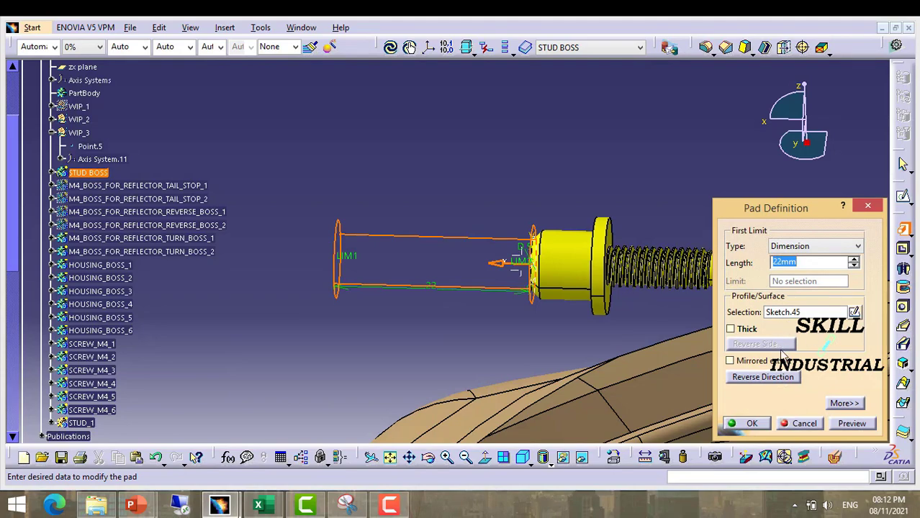
pyautogui.moveTo(501, 205); pyautogui.dragTo(548, 254, button='middle')
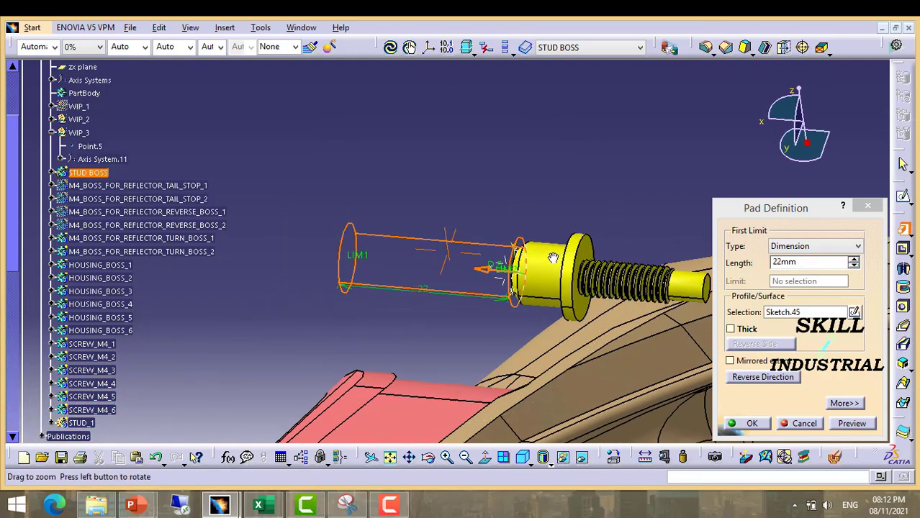
pyautogui.moveTo(552, 258); pyautogui.dragTo(589, 261, button='middle')
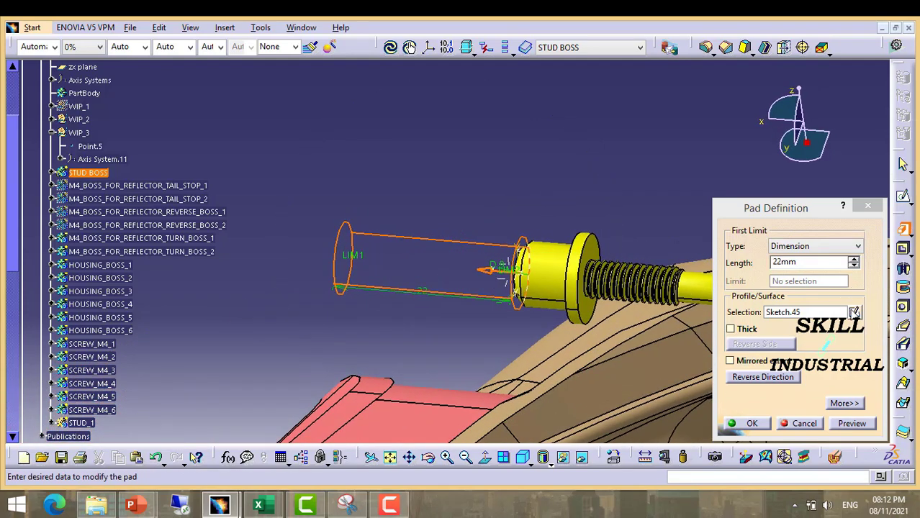
pyautogui.click(842, 404)
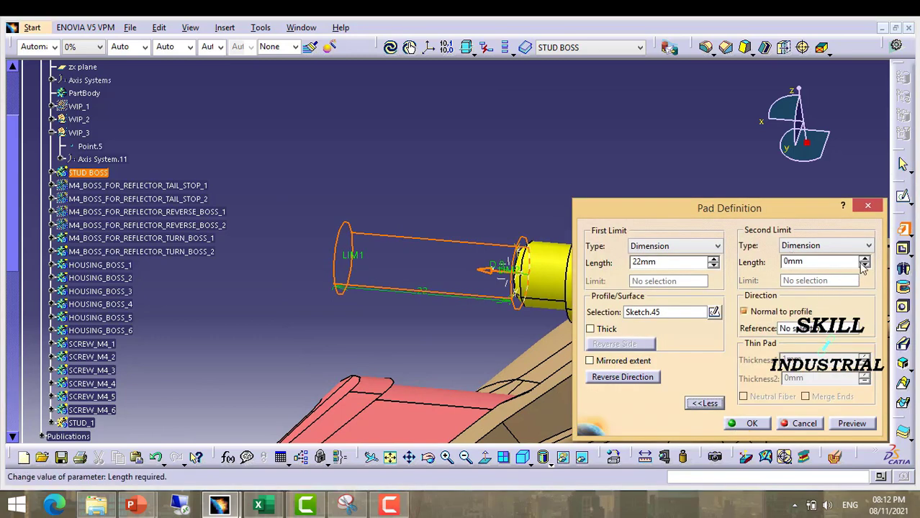
pyautogui.moveTo(821, 262); pyautogui.dragTo(698, 261)
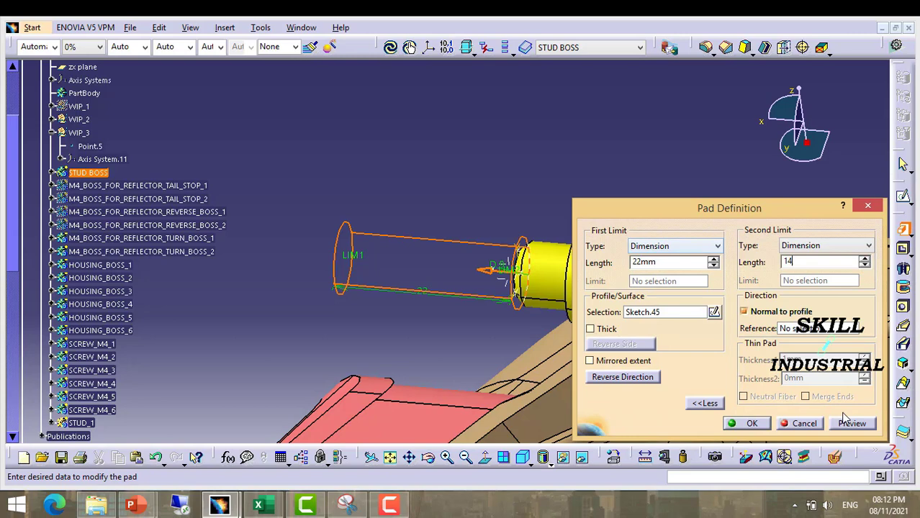
pyautogui.moveTo(450, 223); pyautogui.dragTo(441, 256, button='middle')
pyautogui.scroll(1, 441, 249)
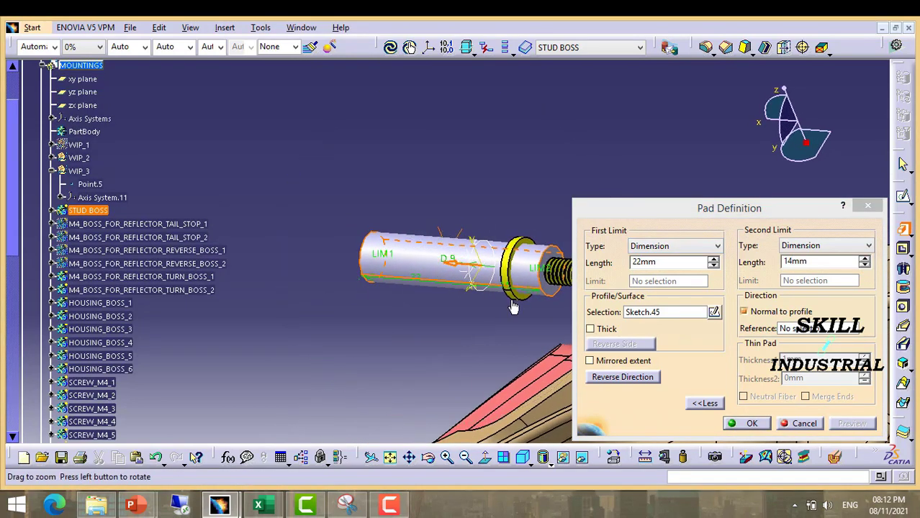
pyautogui.click(752, 424)
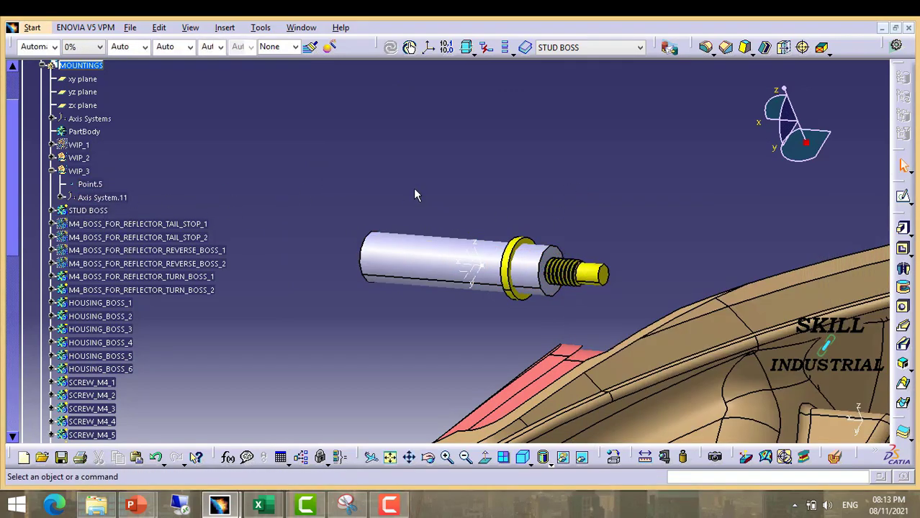
# - Edit the pad in the STUD BOSS body and shorten its first limit length
pyautogui.moveTo(414, 192)
pyautogui.mouseDown(button='middle')
pyautogui.moveTo(437, 181)
pyautogui.moveTo(523, 173)
pyautogui.moveTo(425, 182)
pyautogui.mouseUp(button='middle')
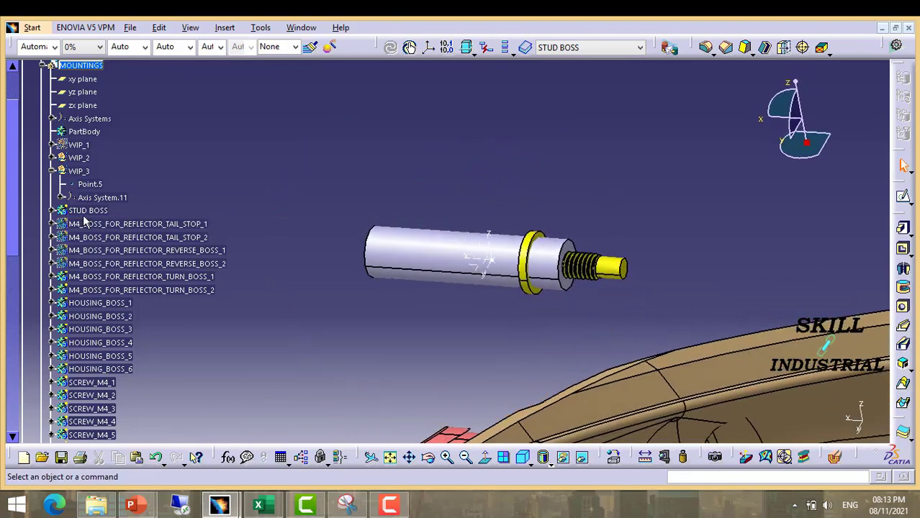
pyautogui.click(51, 215)
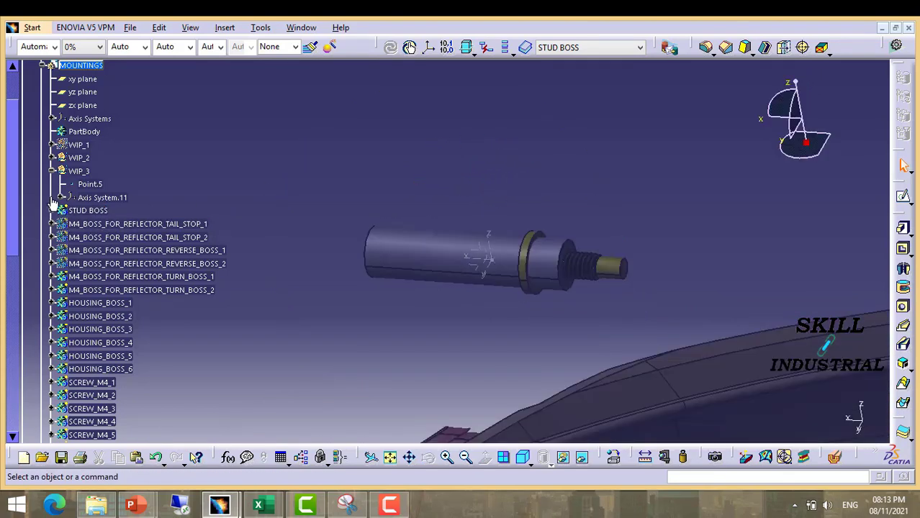
pyautogui.click(52, 210)
pyautogui.doubleClick(87, 223)
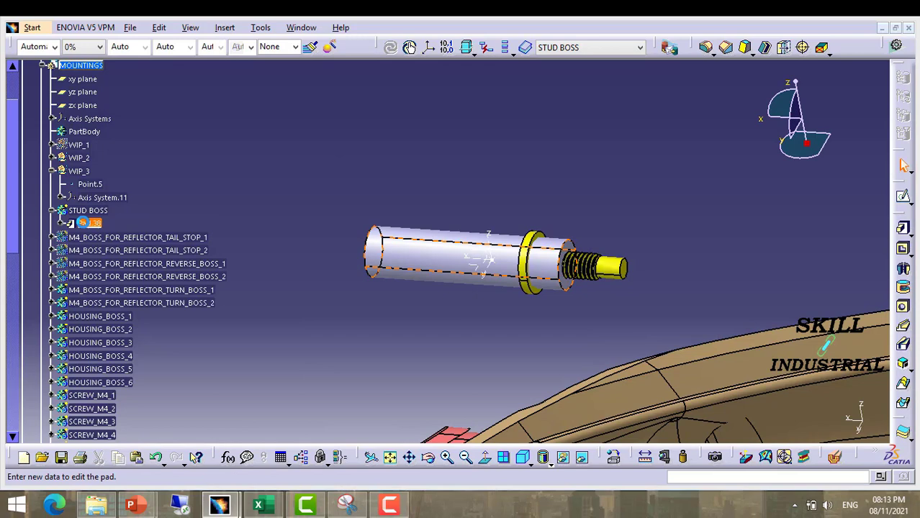
pyautogui.moveTo(448, 265)
pyautogui.mouseDown(button='middle')
pyautogui.moveTo(431, 253)
pyautogui.moveTo(460, 269)
pyautogui.mouseUp(button='middle')
pyautogui.moveTo(680, 263); pyautogui.dragTo(468, 240)
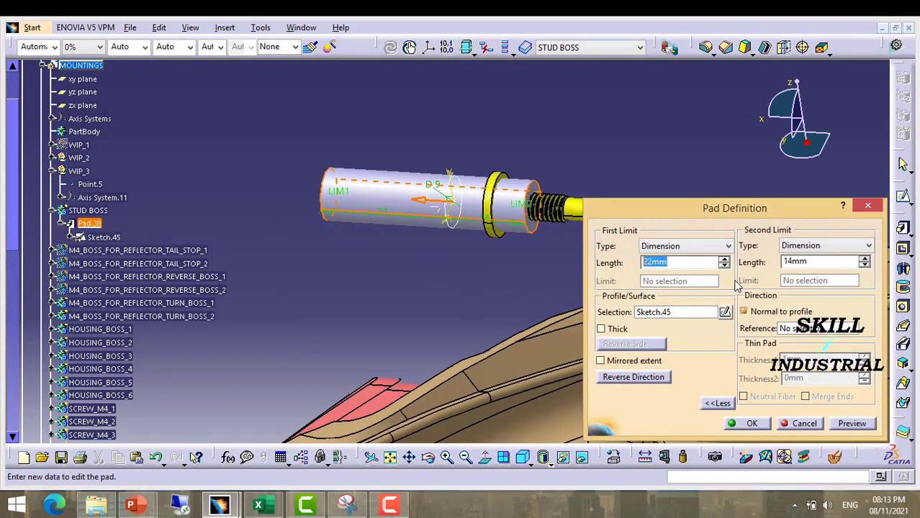
pyautogui.click(748, 424)
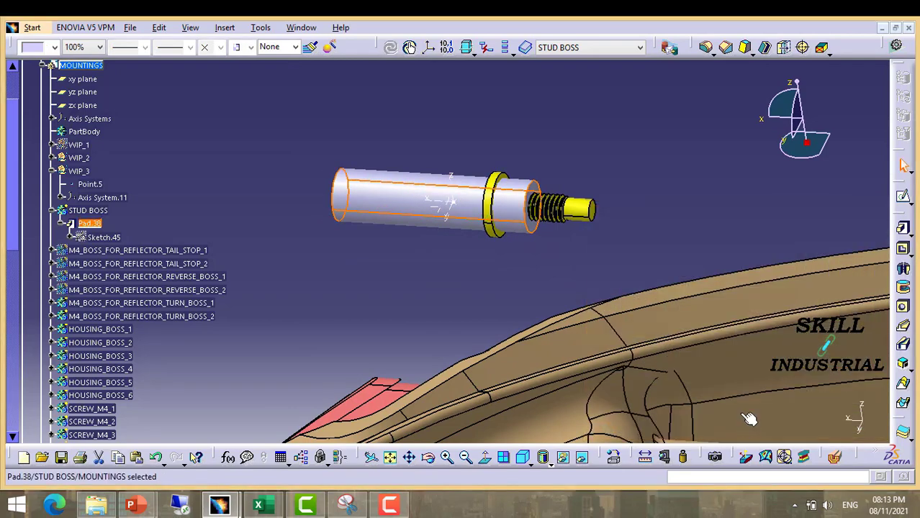
# - Insert another new body in the MOUNTINGS part as the working body
pyautogui.moveTo(584, 185); pyautogui.dragTo(506, 263, button='middle')
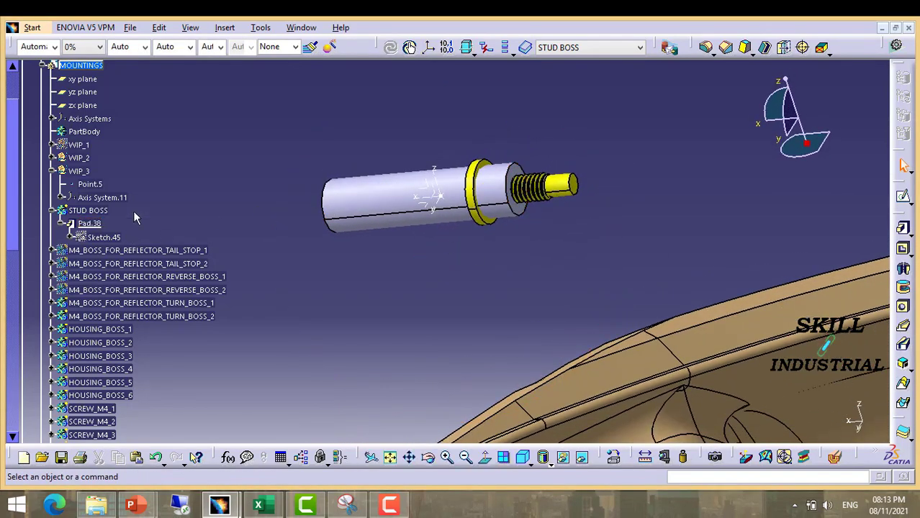
pyautogui.click(225, 28)
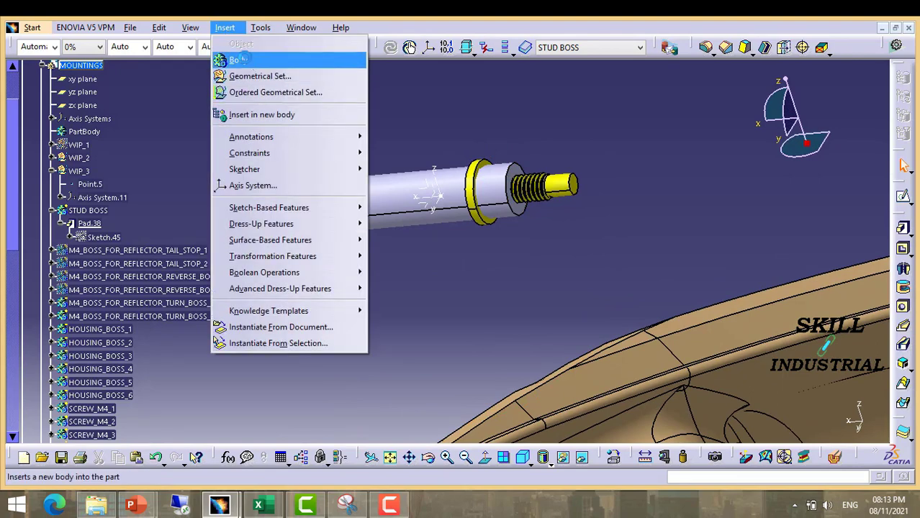
pyautogui.click(242, 59)
pyautogui.click(562, 281)
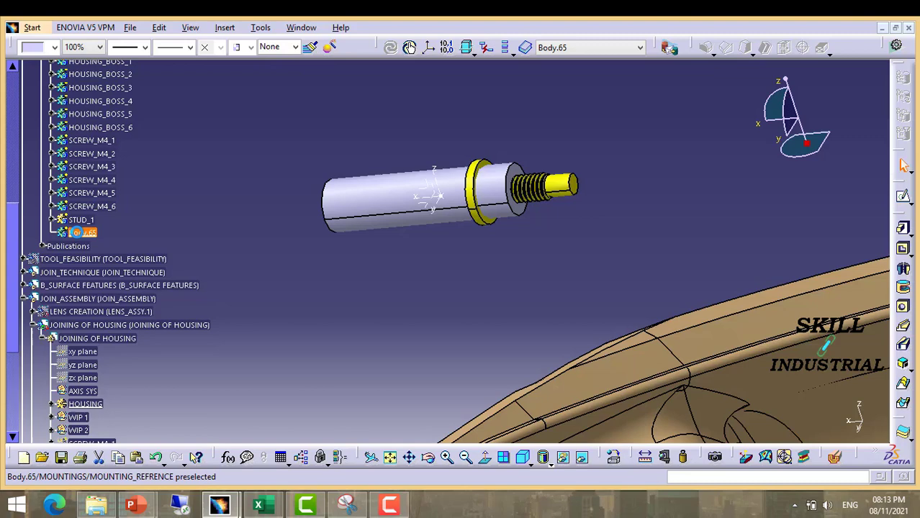
pyautogui.rightClick(83, 235)
pyautogui.click(242, 268)
pyautogui.click(348, 124)
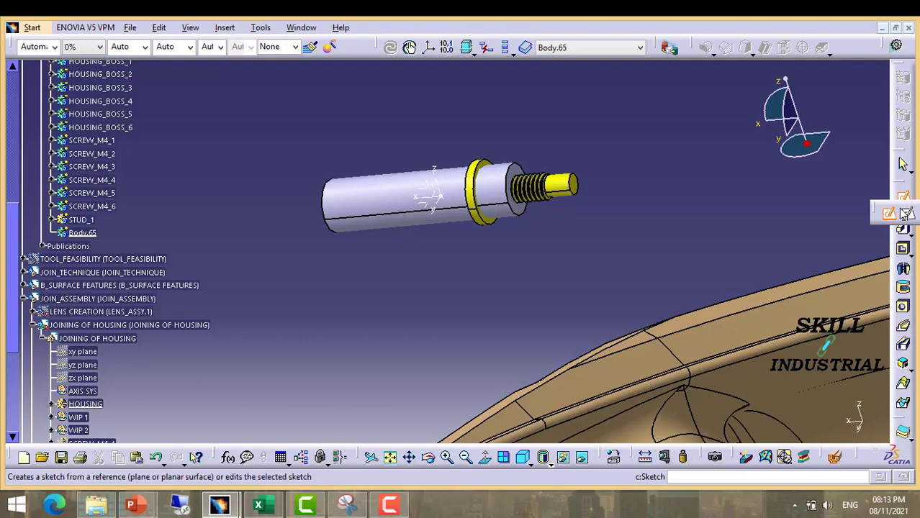
pyautogui.click(904, 200)
pyautogui.click(431, 190)
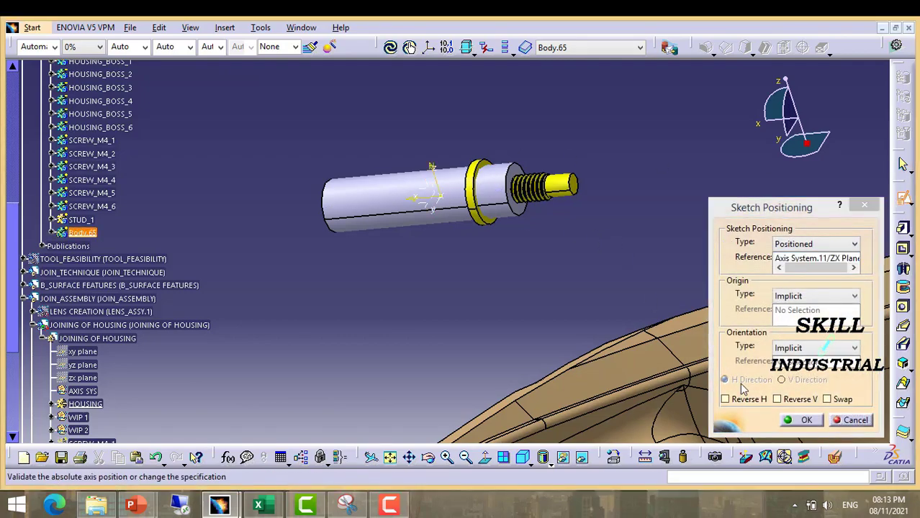
pyautogui.click(805, 422)
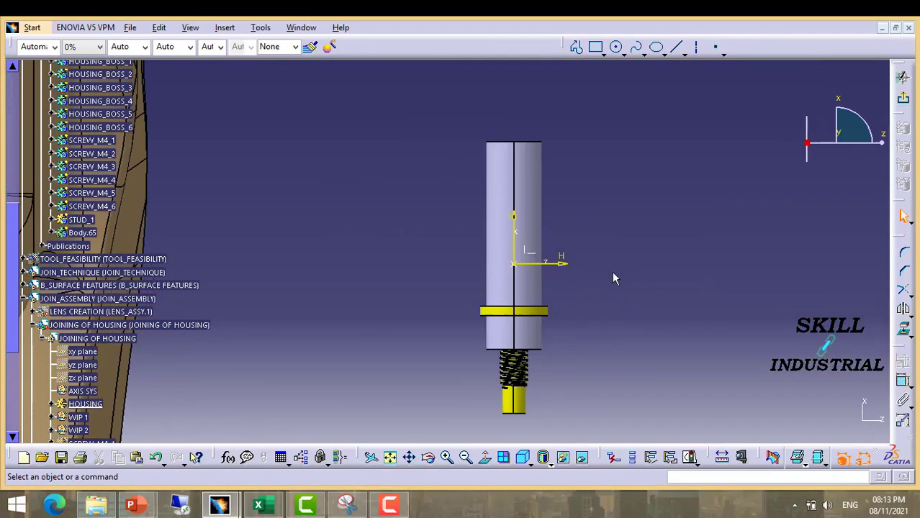
pyautogui.click(903, 97)
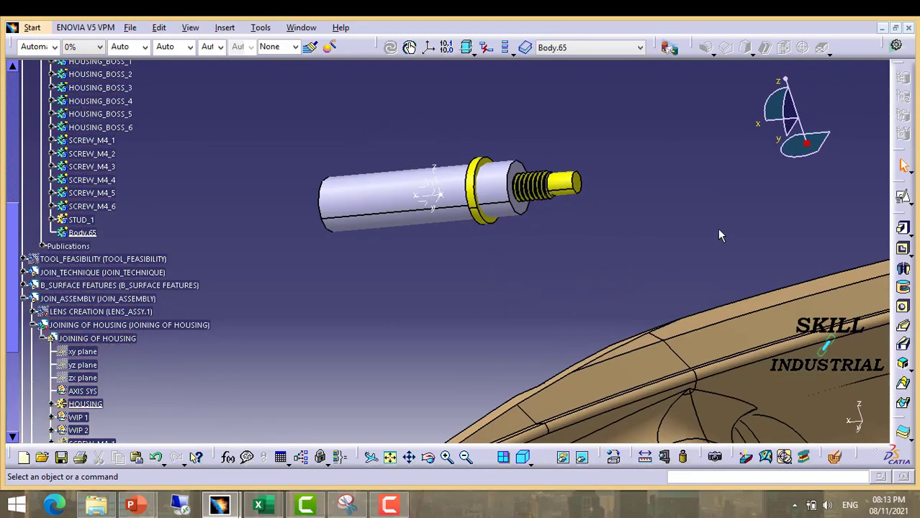
# - Create a positioned sketch in Body.65 on the YZ plane of Axis System.11, with a projection point on the axis system as origin
pyautogui.click(903, 195)
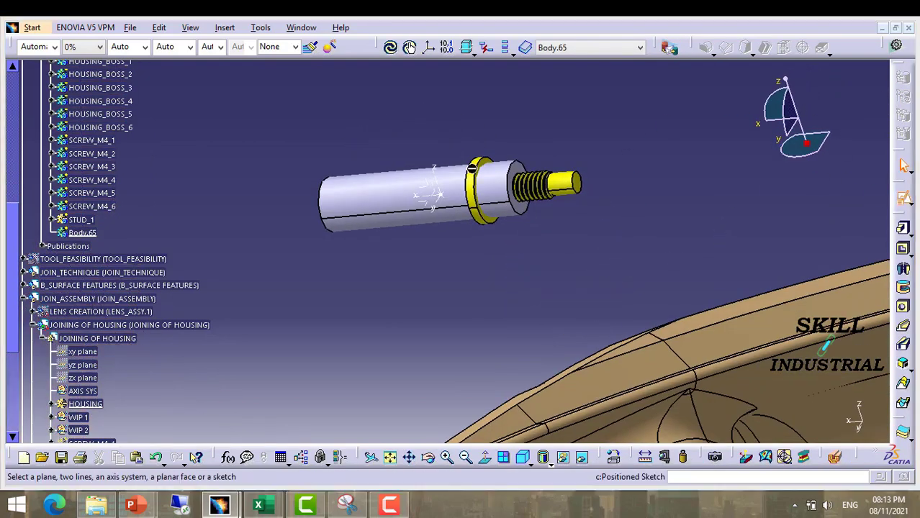
pyautogui.click(438, 192)
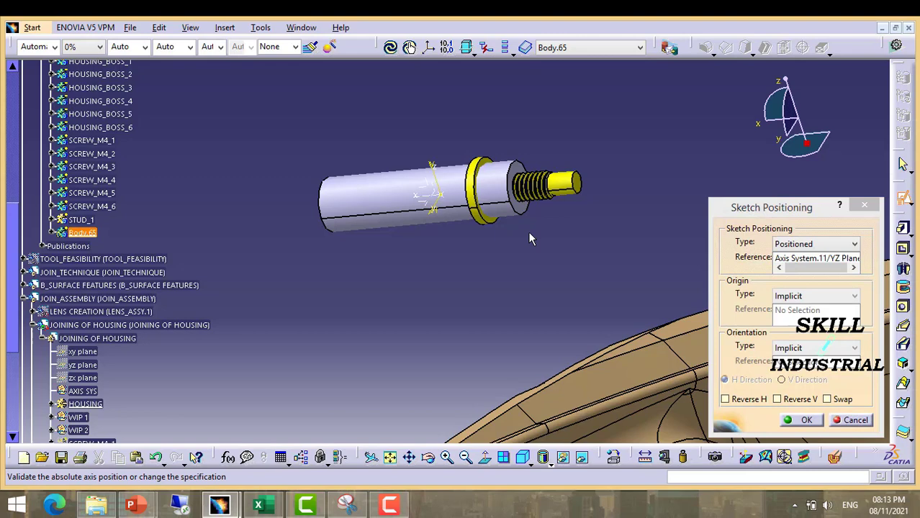
pyautogui.click(854, 296)
pyautogui.click(799, 328)
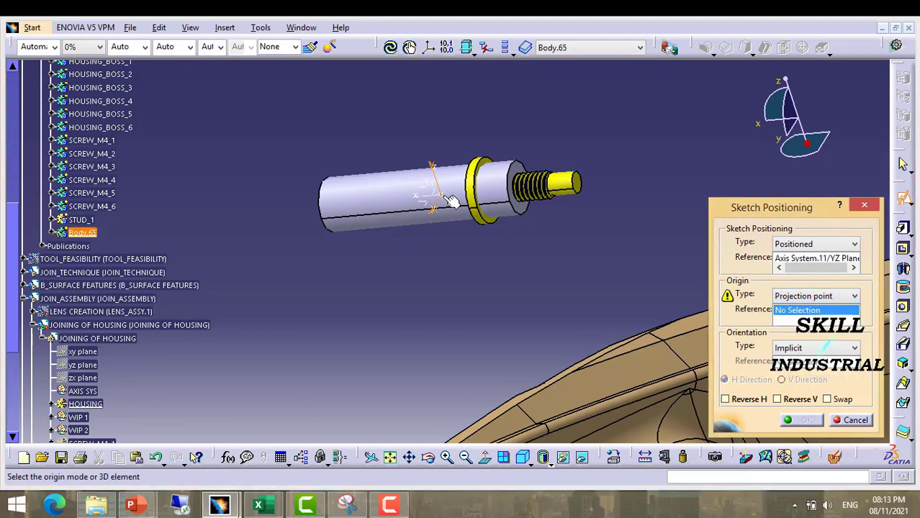
pyautogui.click(449, 201)
pyautogui.click(804, 421)
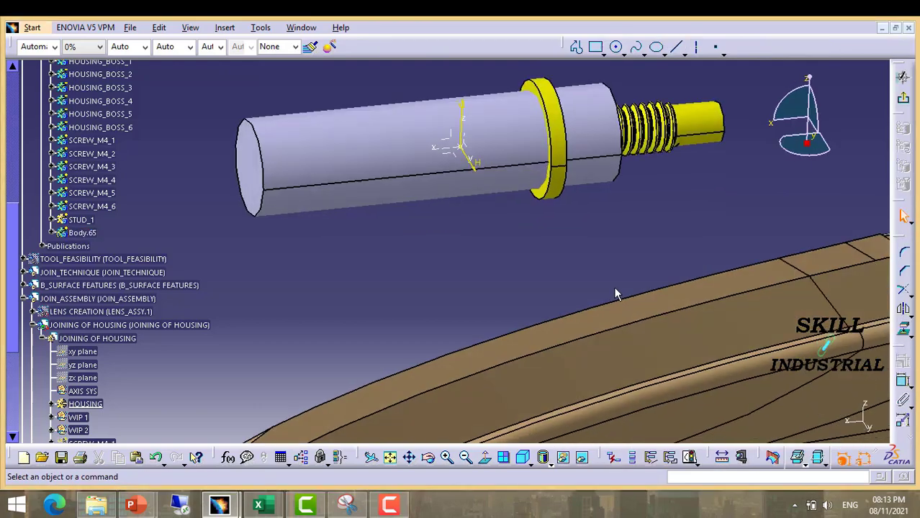
# - Sketch a circle about 5.3 mm in diameter centred on the sketch origin and dimension its diameter
pyautogui.moveTo(582, 268); pyautogui.dragTo(584, 226, button='middle')
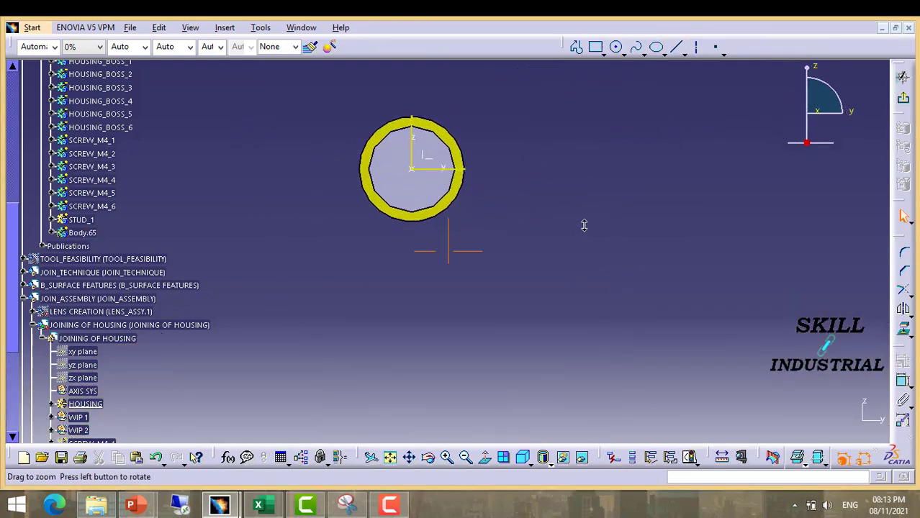
pyautogui.click(616, 46)
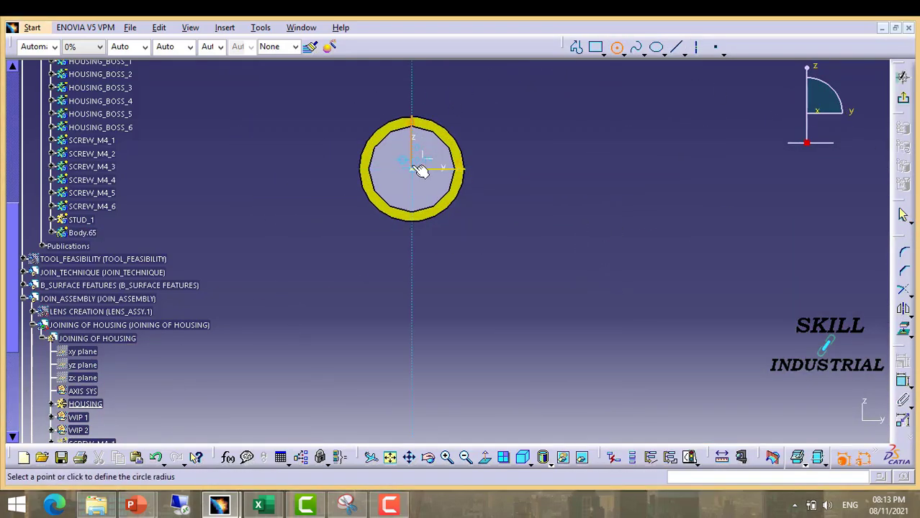
pyautogui.click(418, 147)
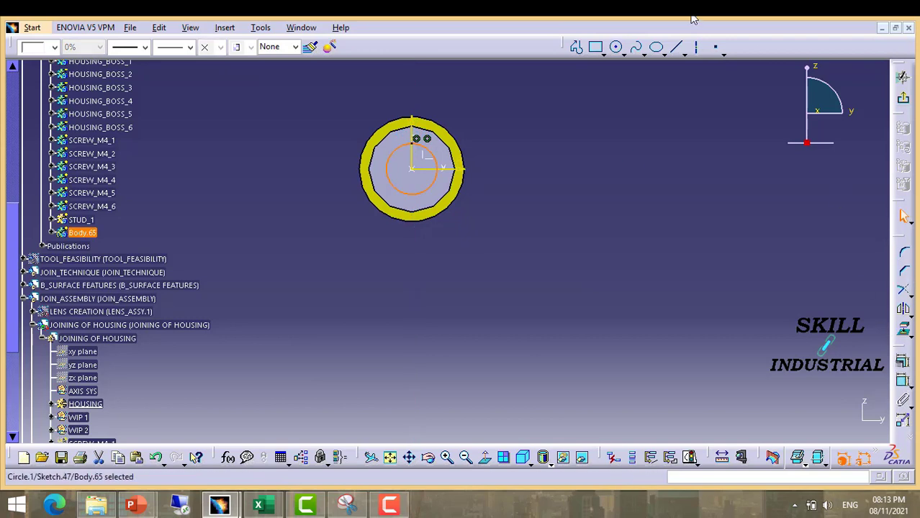
pyautogui.click(903, 382)
pyautogui.click(502, 128)
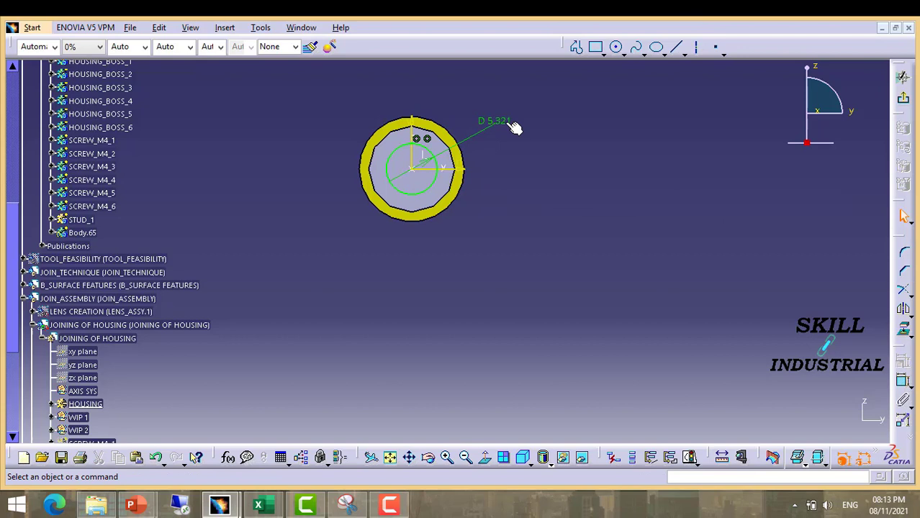
# - Set the circle's diameter to 6.4 mm and exit the sketch
pyautogui.doubleClick(506, 123)
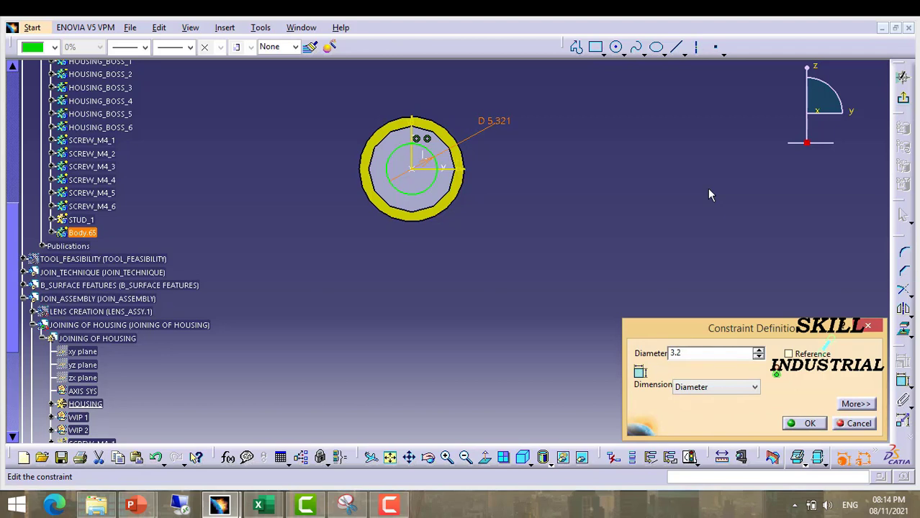
pyautogui.write('3.2*2')
pyautogui.press('Return')
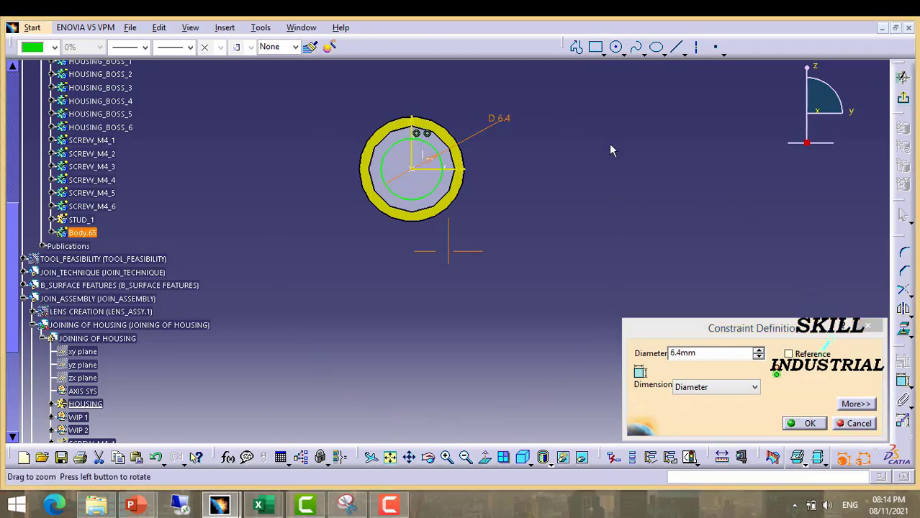
pyautogui.click(812, 426)
pyautogui.moveTo(620, 163); pyautogui.dragTo(624, 189, button='middle')
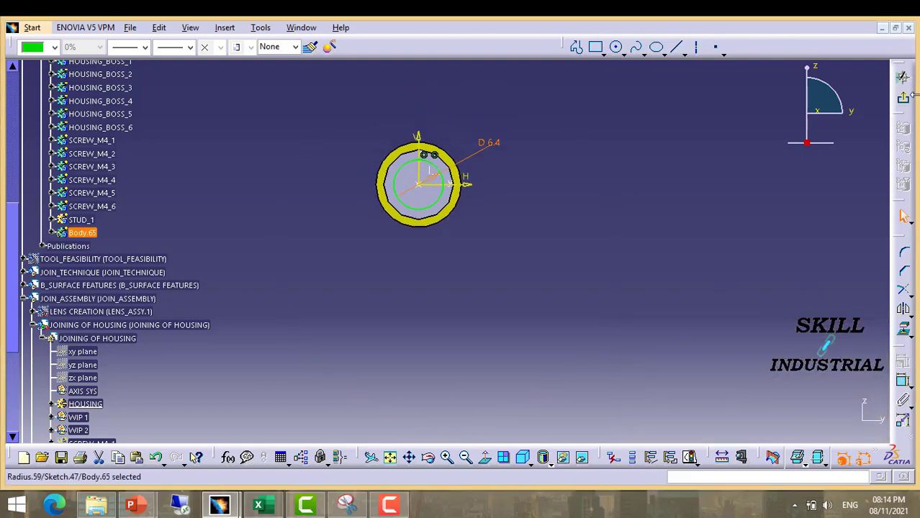
pyautogui.click(906, 100)
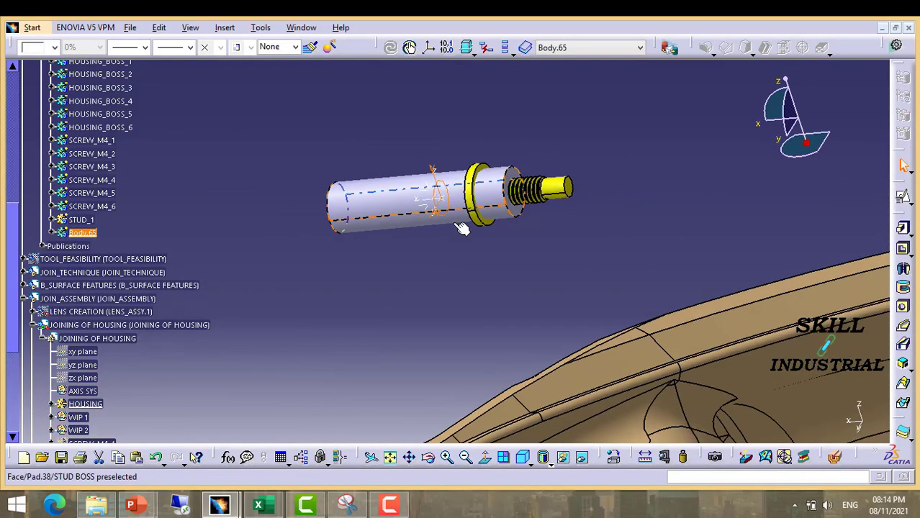
# - Pad the 6.4 mm circle sketch in Body.65 with a 20 mm length and mirrored extent
pyautogui.click(904, 230)
pyautogui.moveTo(466, 267); pyautogui.dragTo(510, 280, button='middle')
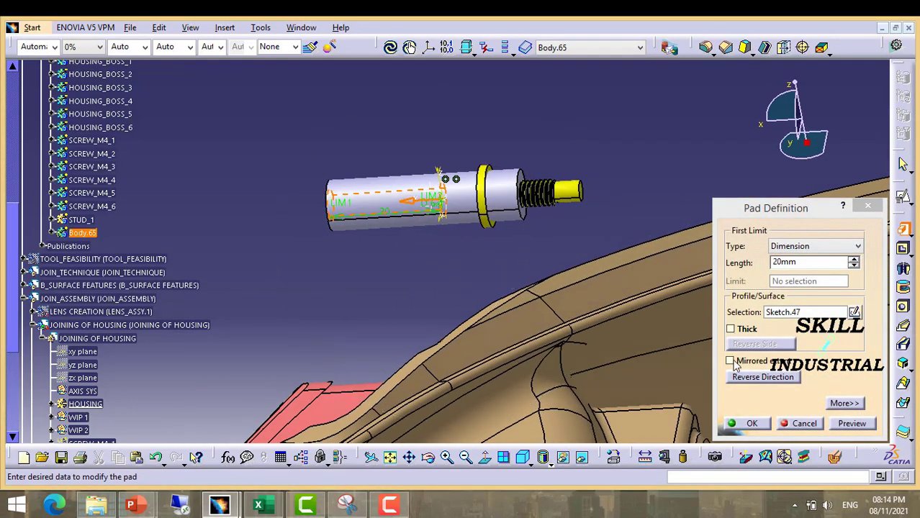
pyautogui.click(731, 361)
pyautogui.click(756, 425)
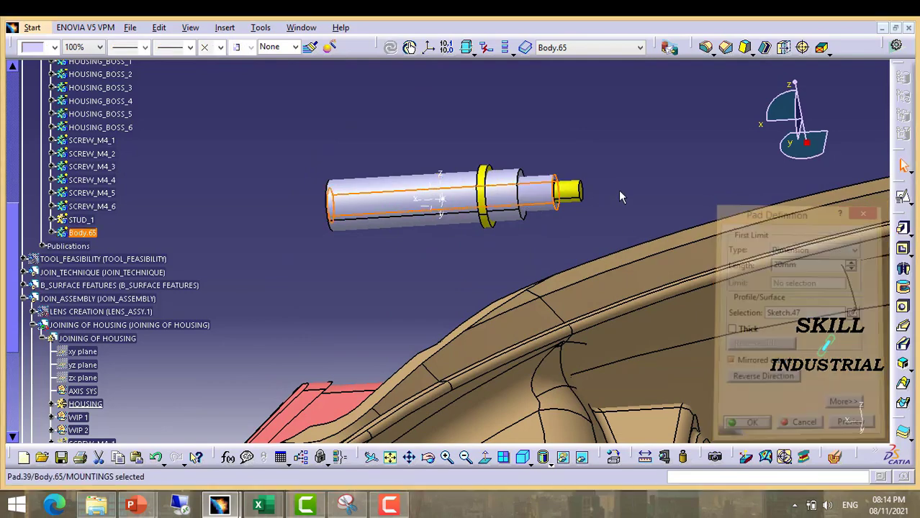
# - Define the STUD BOSS body as the in-work object
pyautogui.moveTo(655, 142); pyautogui.dragTo(547, 167, button='middle')
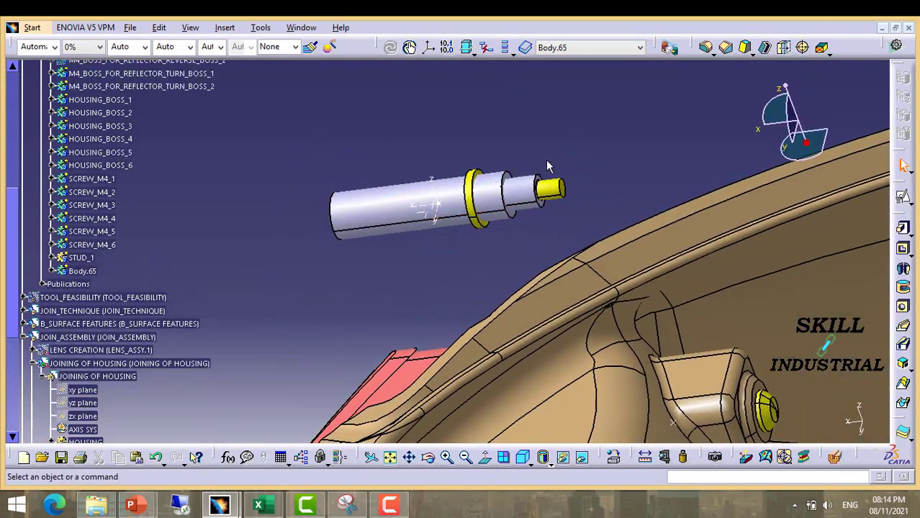
pyautogui.click(77, 257)
pyautogui.scroll(5, 83, 252)
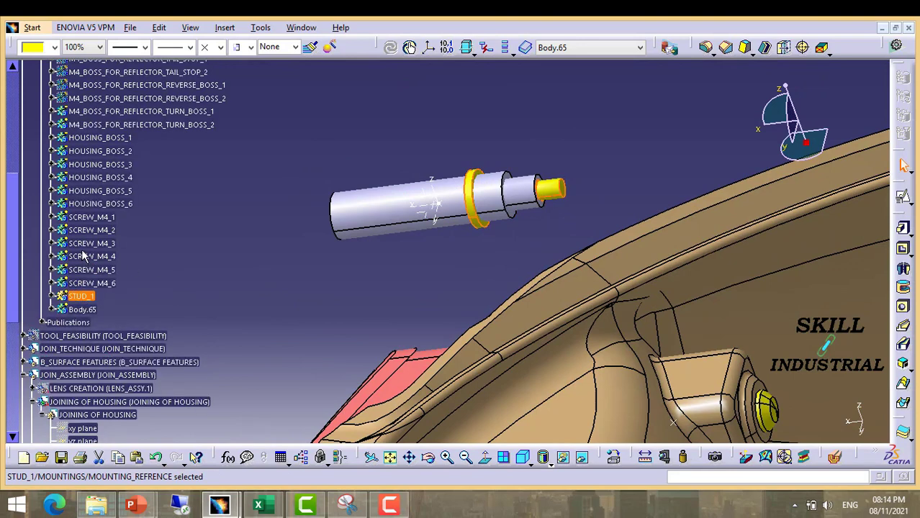
pyautogui.click(95, 177)
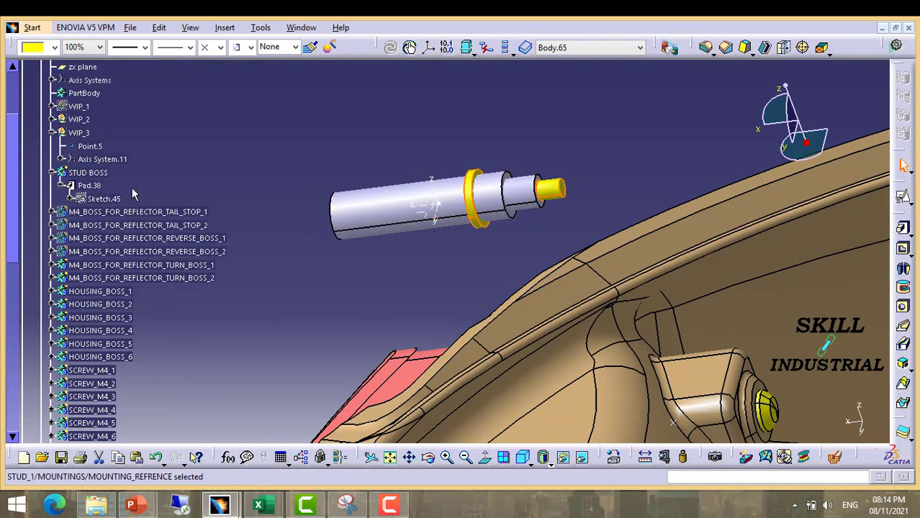
pyautogui.rightClick(92, 177)
pyautogui.click(141, 271)
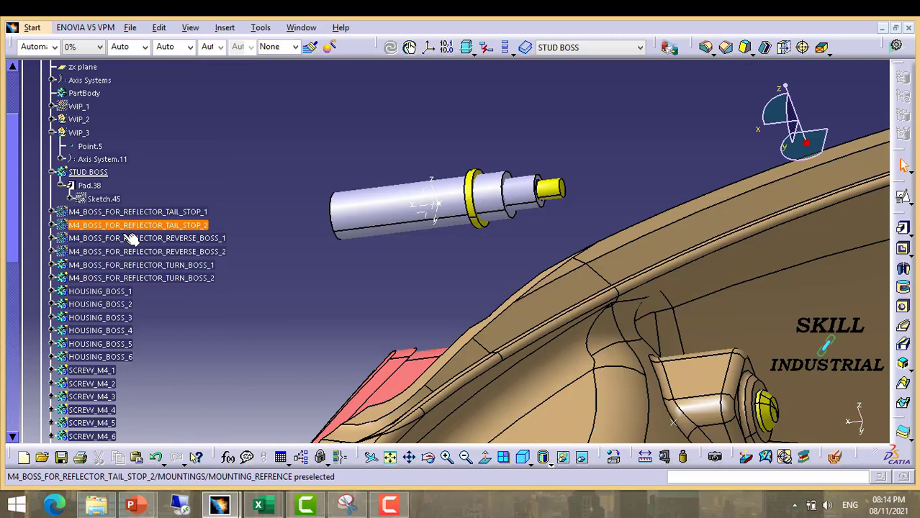
# - Remove Body.65 from the STUD BOSS body with the Remove Boolean operation
pyautogui.scroll(-6, 82, 243)
pyautogui.rightClick(82, 233)
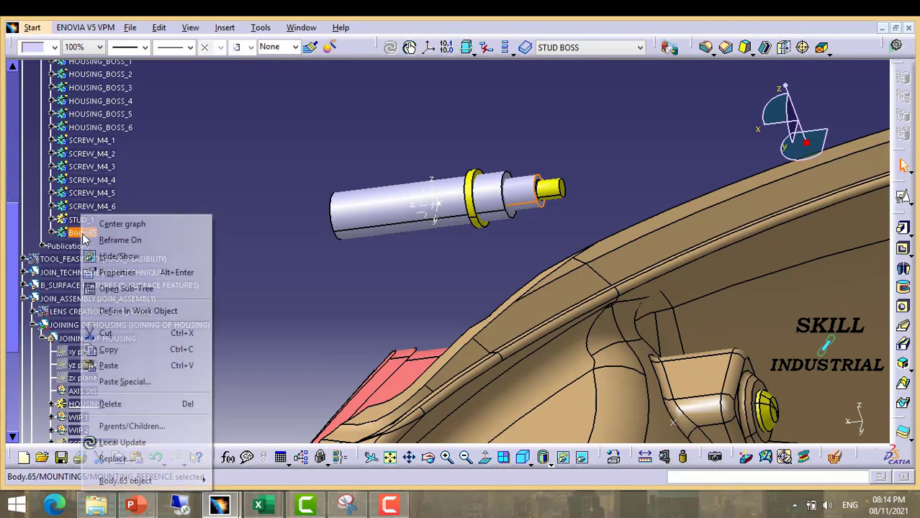
pyautogui.moveTo(165, 481)
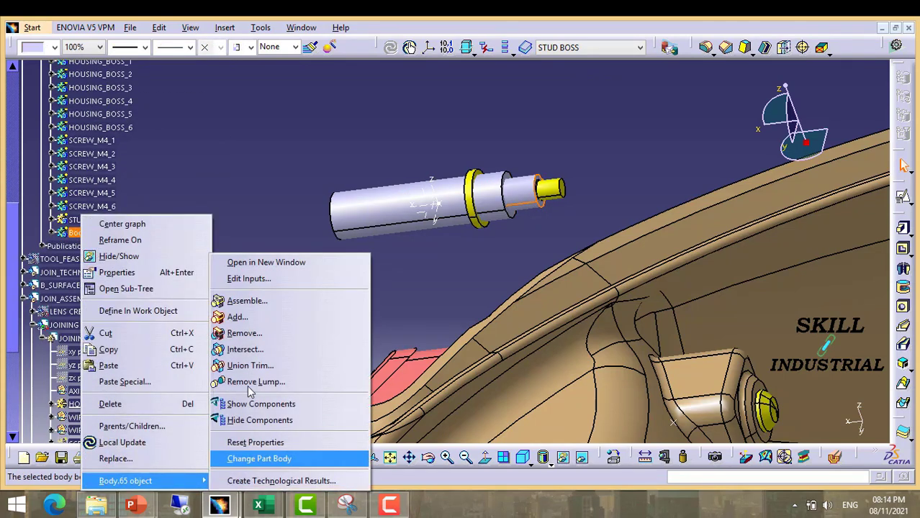
pyautogui.click(246, 334)
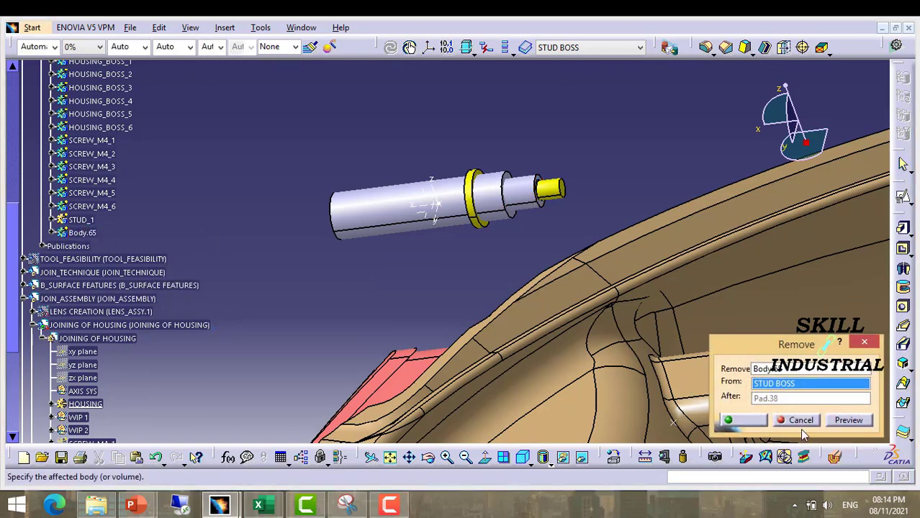
pyautogui.click(749, 421)
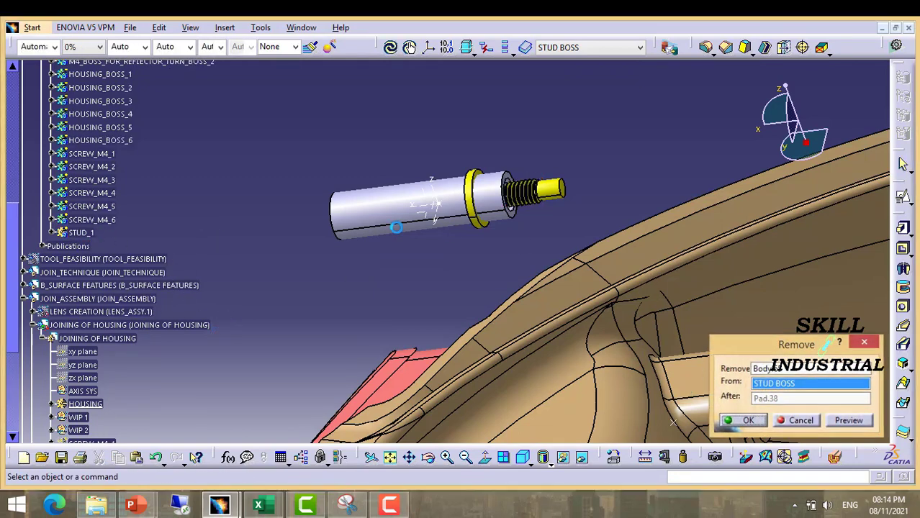
# - Define the WIP_3 geometrical set as the in-work object
pyautogui.moveTo(380, 274); pyautogui.dragTo(481, 116, button='middle')
pyautogui.scroll(1, 481, 115)
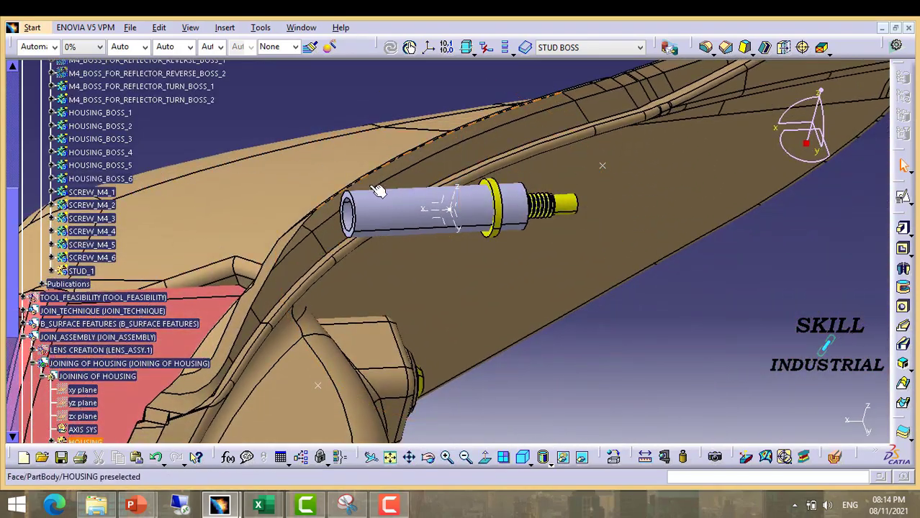
pyautogui.moveTo(378, 190); pyautogui.dragTo(348, 219, button='middle')
pyautogui.scroll(1, 348, 219)
pyautogui.scroll(4, 108, 288)
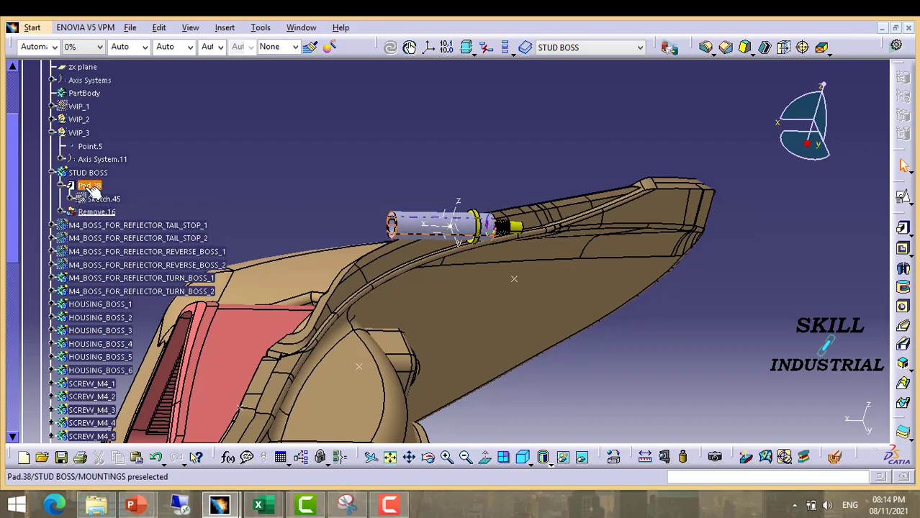
pyautogui.rightClick(74, 134)
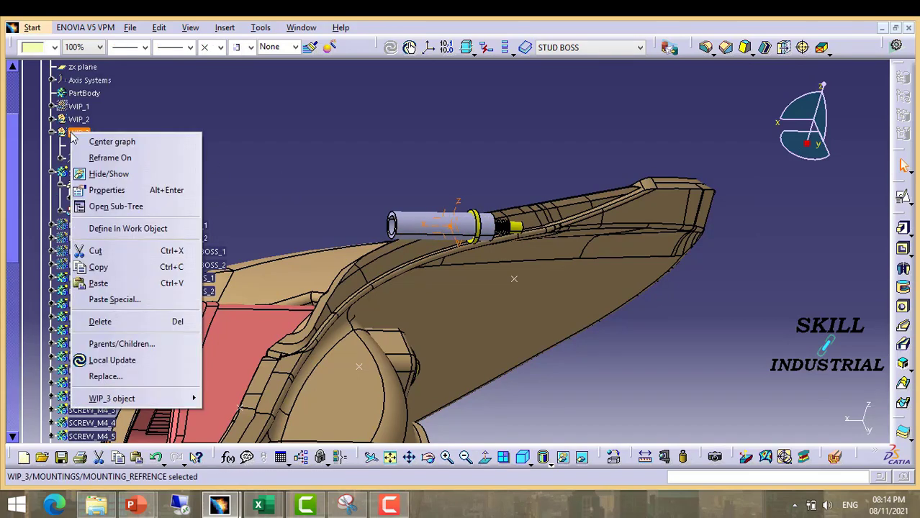
pyautogui.click(126, 228)
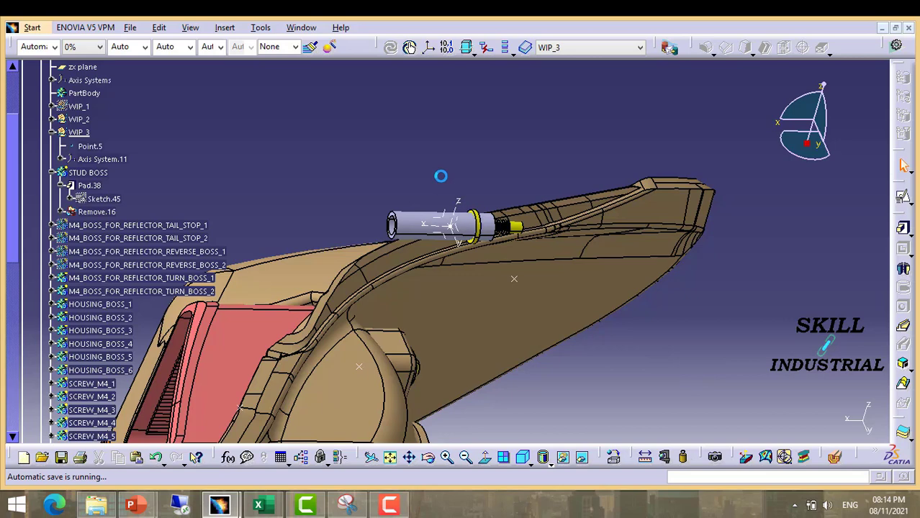
# - Switch to the Generative Shape Design workbench
pyautogui.scroll(-4, 443, 177)
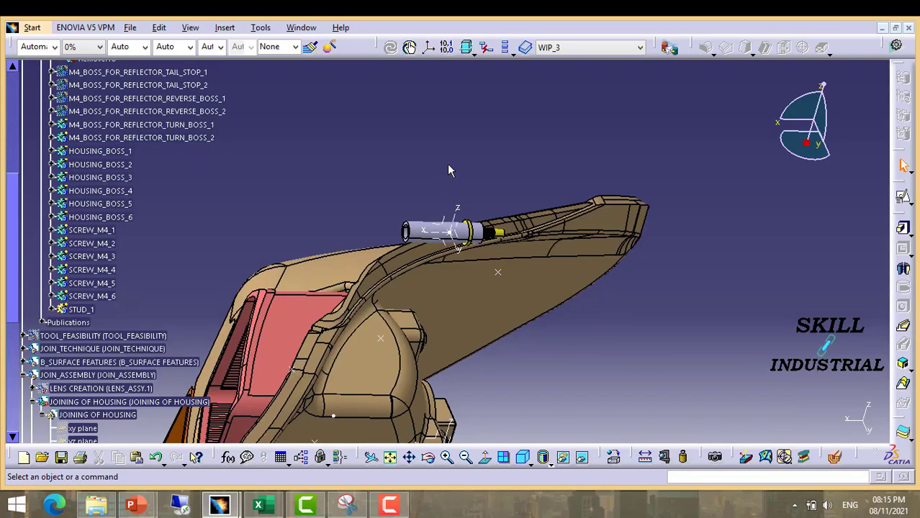
pyautogui.moveTo(487, 204); pyautogui.dragTo(562, 155, button='middle')
pyautogui.click(32, 27)
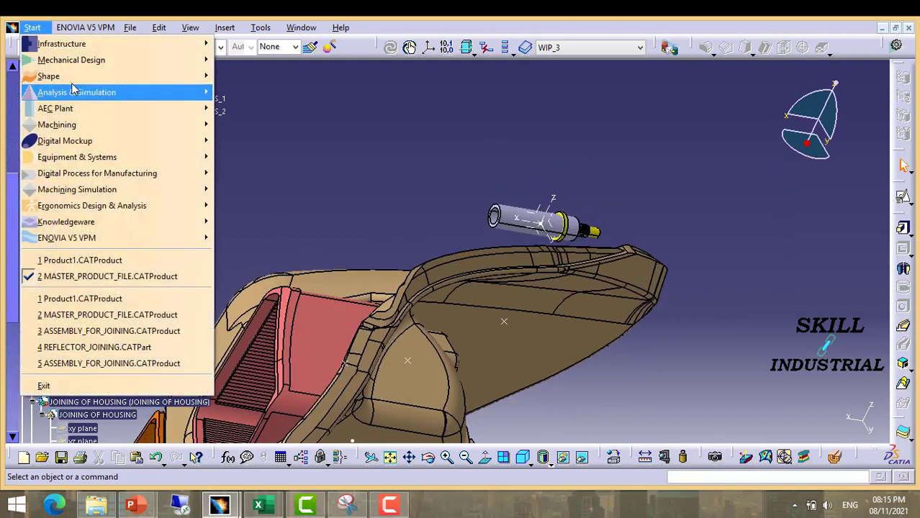
pyautogui.moveTo(84, 101)
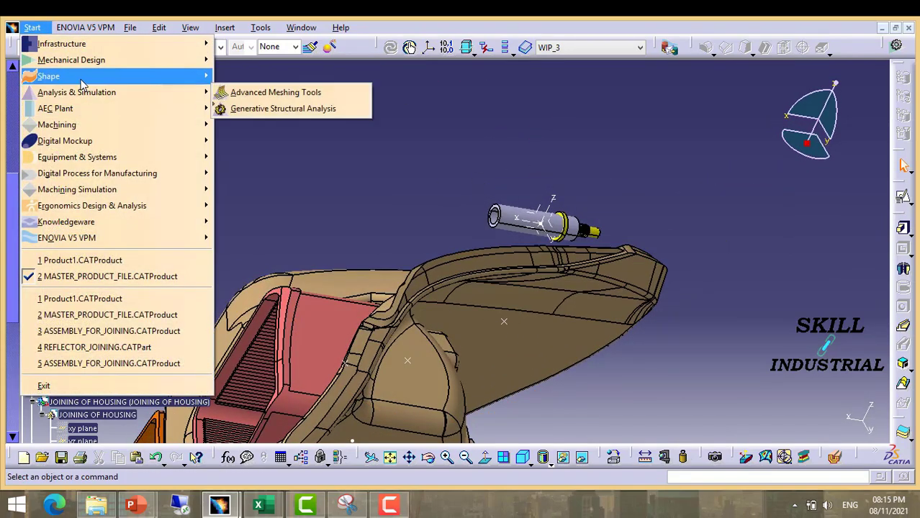
pyautogui.moveTo(72, 75)
pyautogui.click(281, 158)
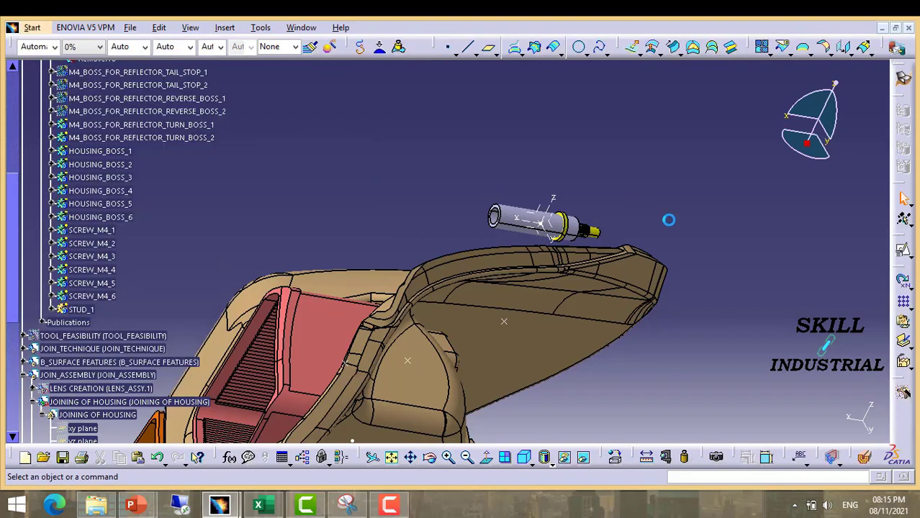
# - Extract the flat face of the stud's yellow collar as a surface with no propagation
pyautogui.moveTo(603, 190); pyautogui.dragTo(596, 170, button='middle')
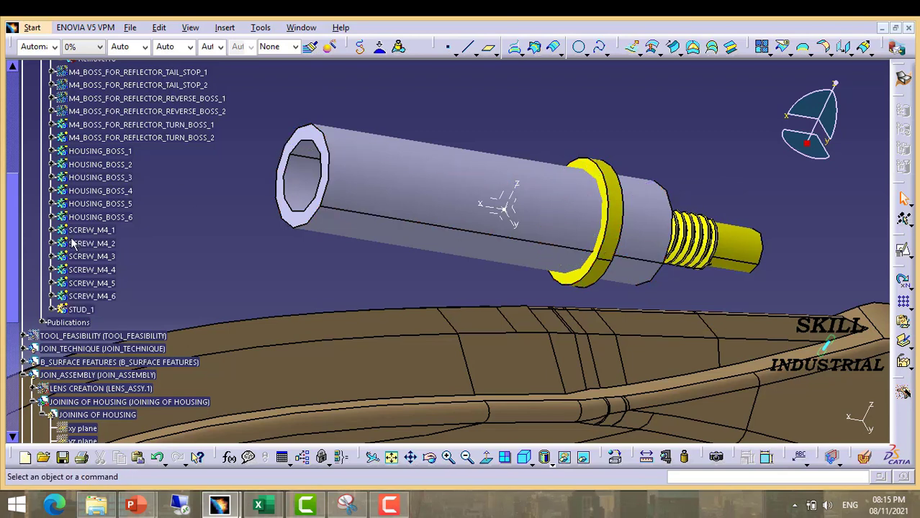
pyautogui.scroll(4, 88, 234)
pyautogui.click(596, 169)
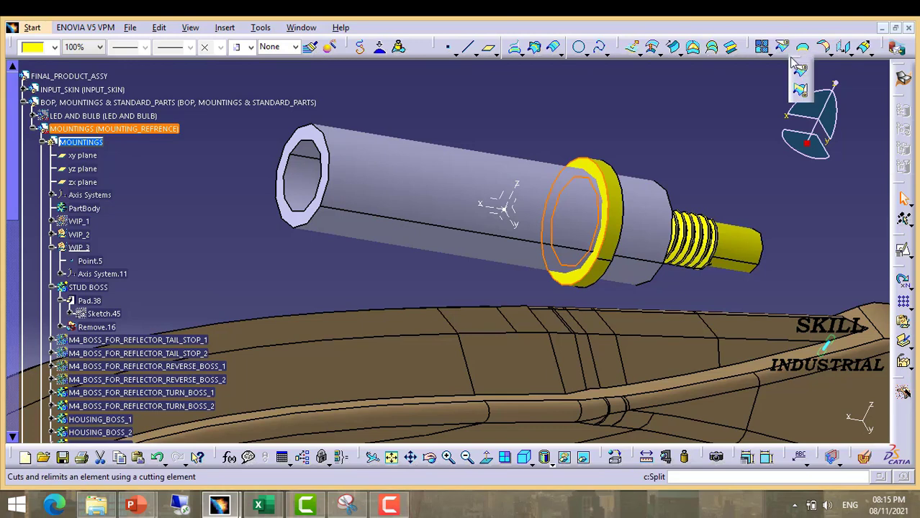
pyautogui.click(812, 56)
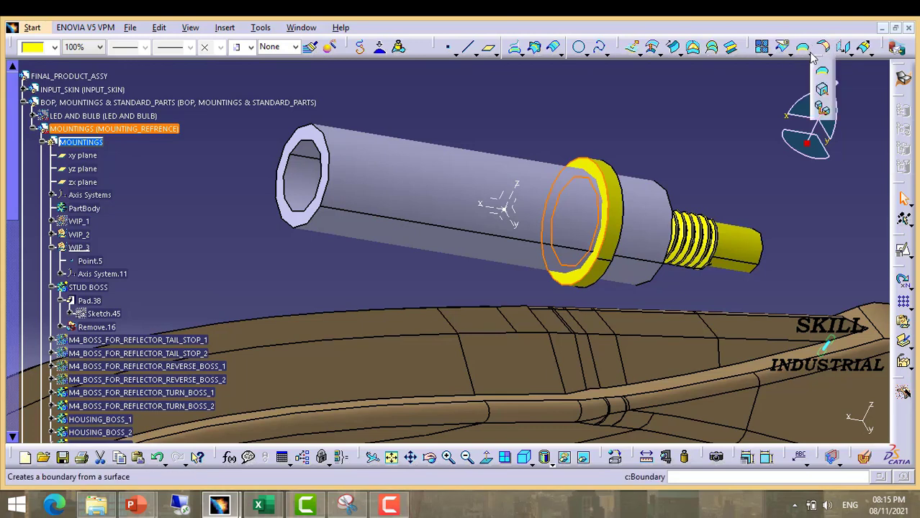
pyautogui.click(822, 89)
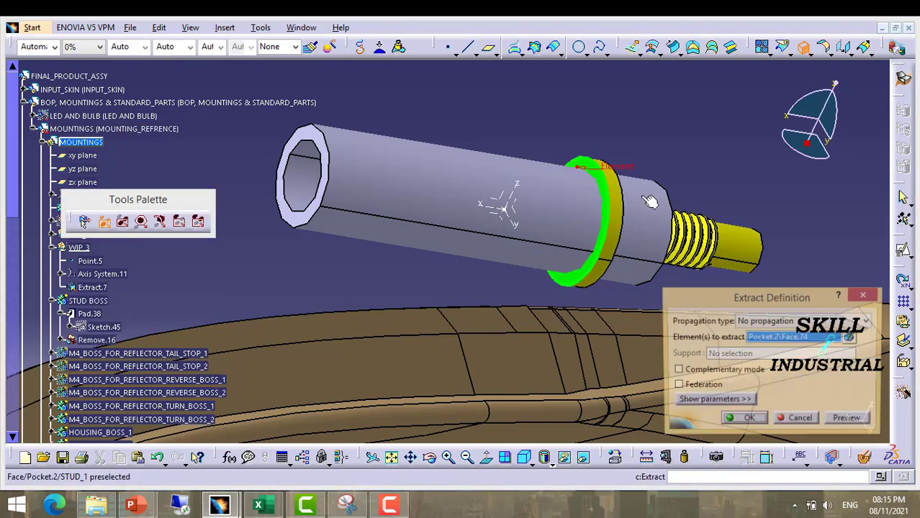
pyautogui.click(749, 424)
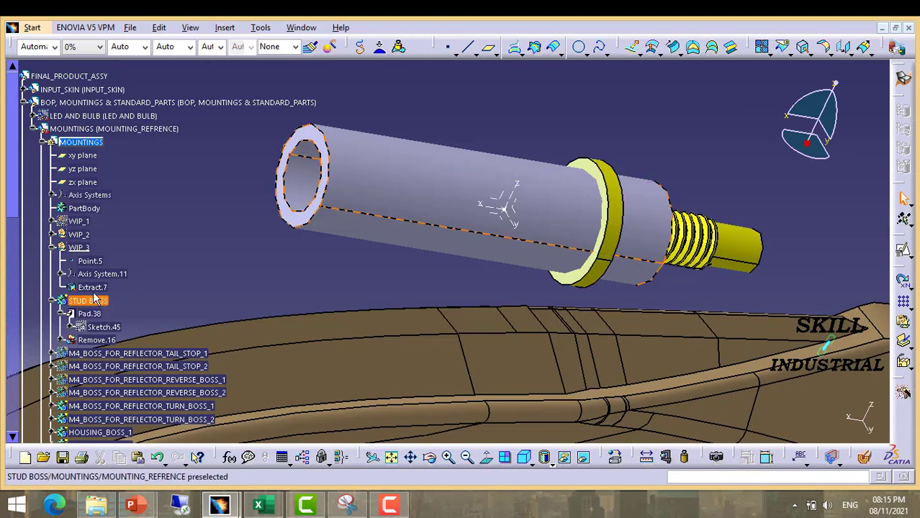
# - Untrim the surface extracted from the stud's collar
pyautogui.moveTo(644, 150); pyautogui.dragTo(651, 158, button='middle')
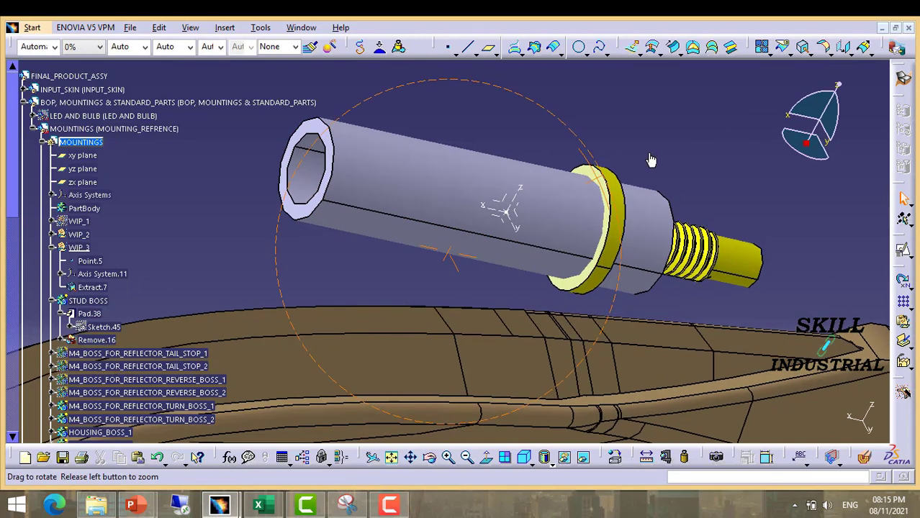
pyautogui.click(587, 180)
pyautogui.click(225, 27)
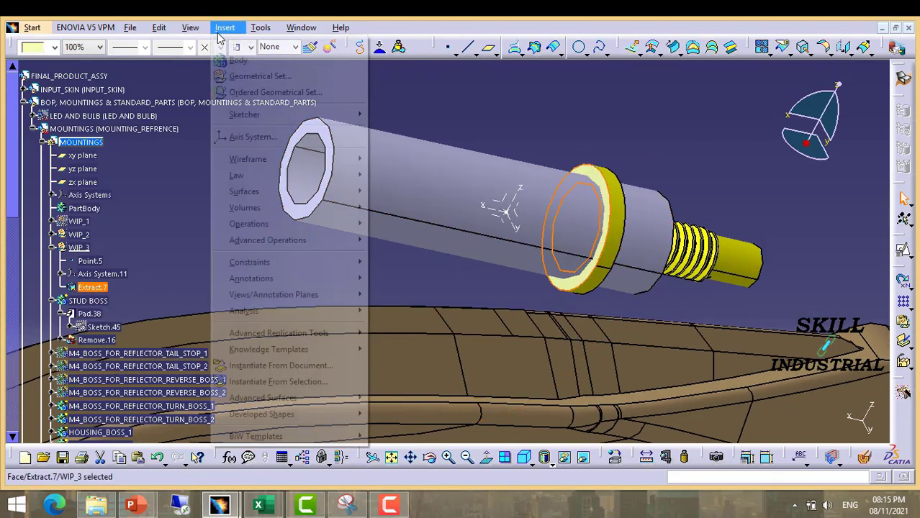
pyautogui.moveTo(278, 198)
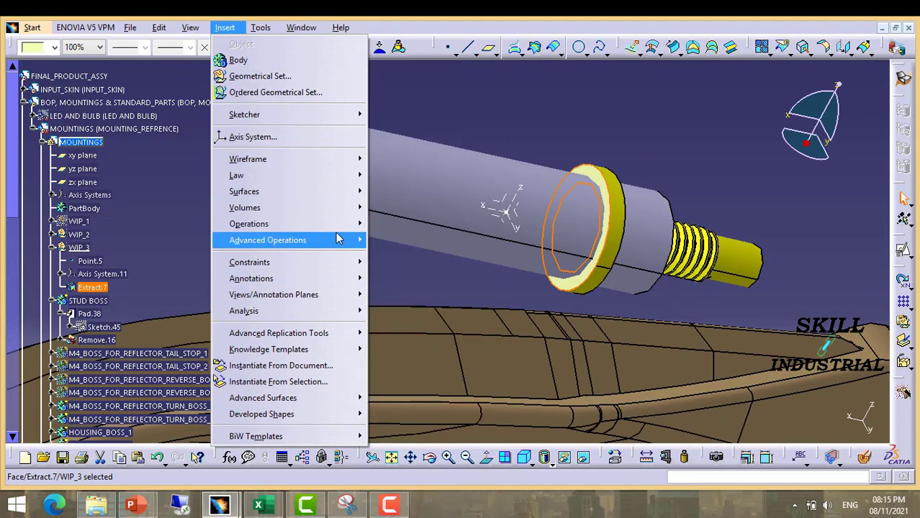
pyautogui.moveTo(333, 232)
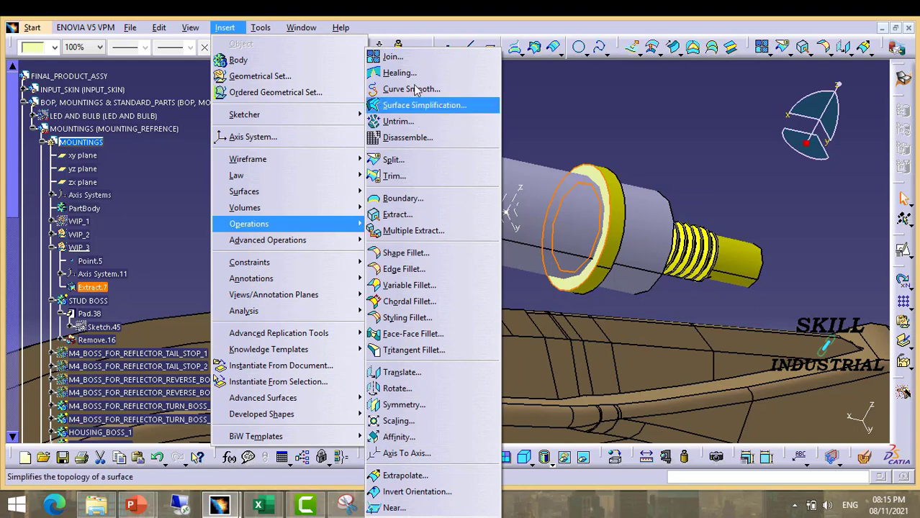
pyautogui.click(405, 122)
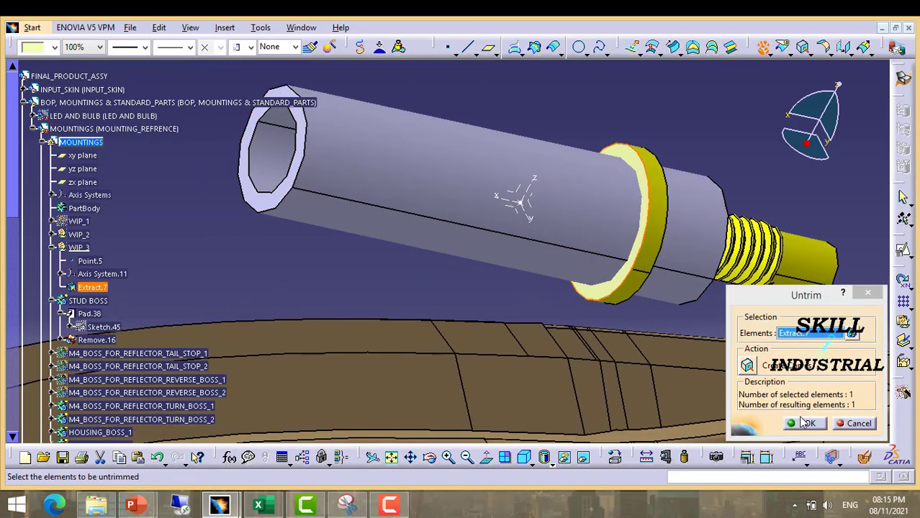
pyautogui.click(807, 423)
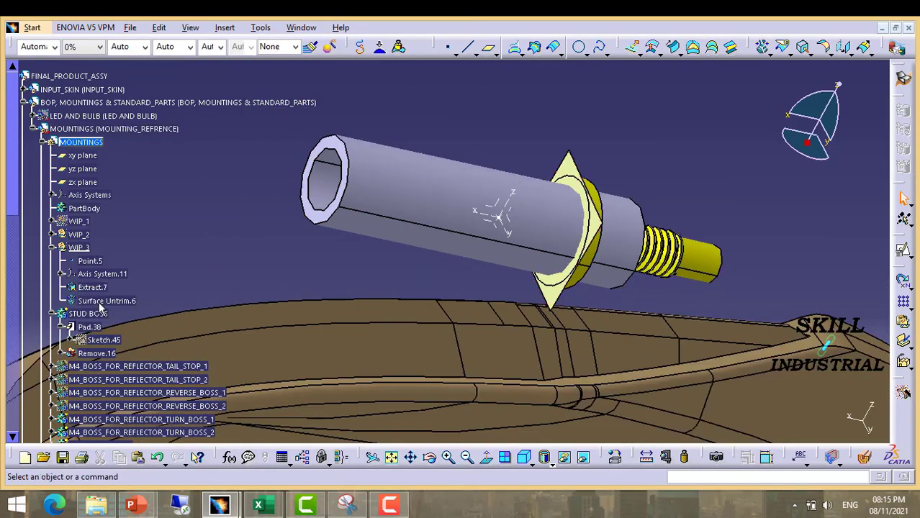
# - Extrapolate the untrimmed collar surface by 6 mm around its full outer boundary, creating the boundary curve within the definition and using curvature continuity
pyautogui.click(101, 303)
pyautogui.moveTo(497, 149); pyautogui.dragTo(499, 131, button='middle')
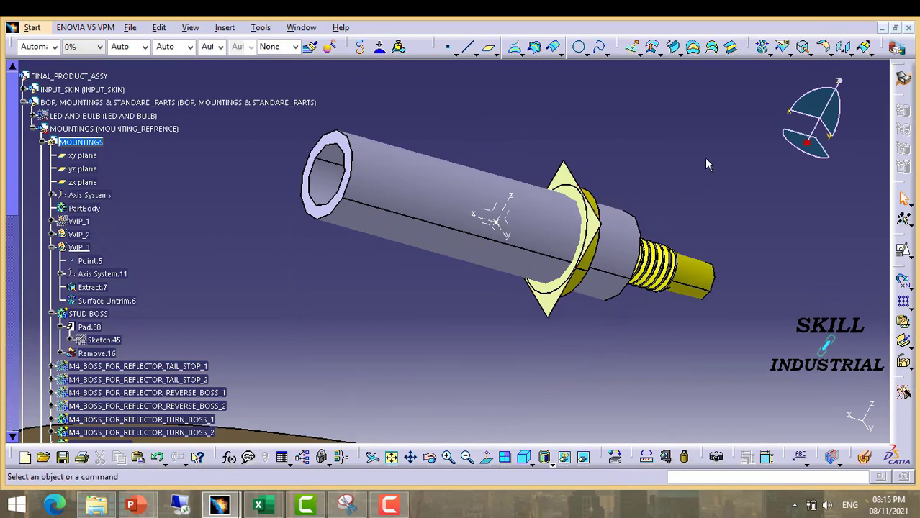
pyautogui.click(864, 48)
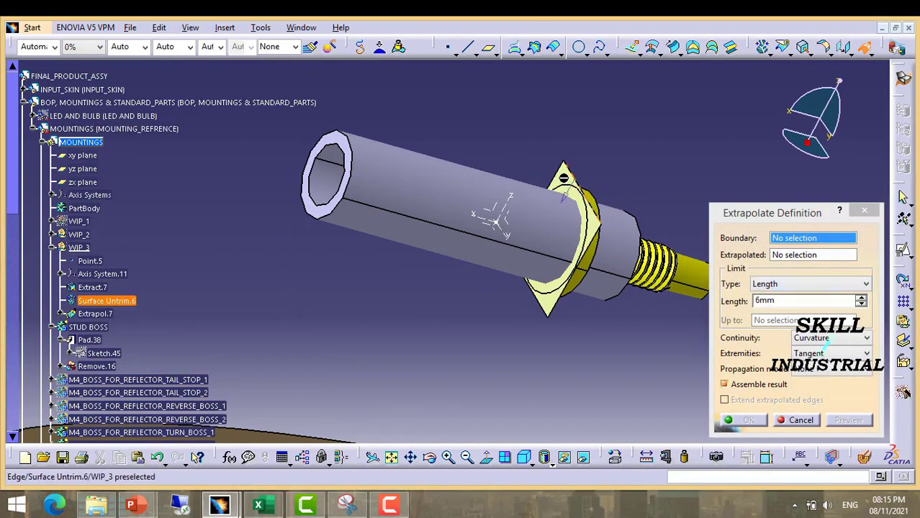
pyautogui.rightClick(793, 238)
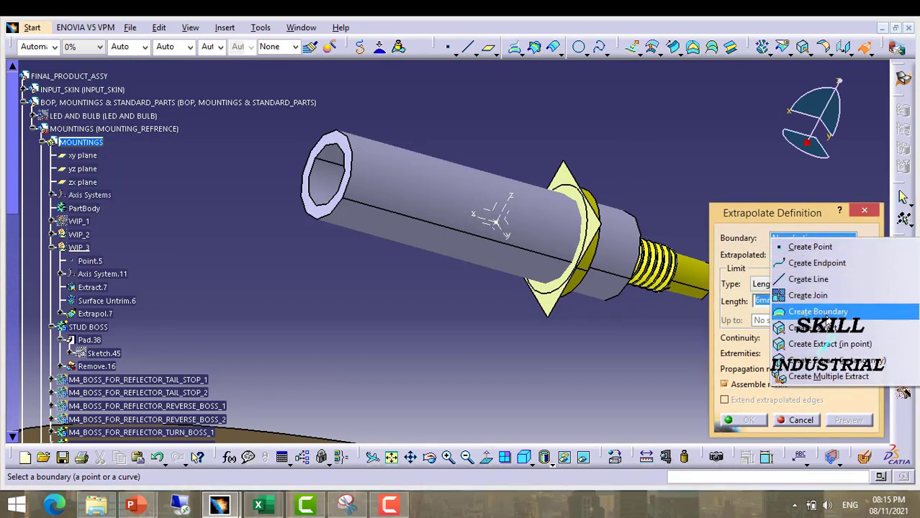
pyautogui.click(817, 312)
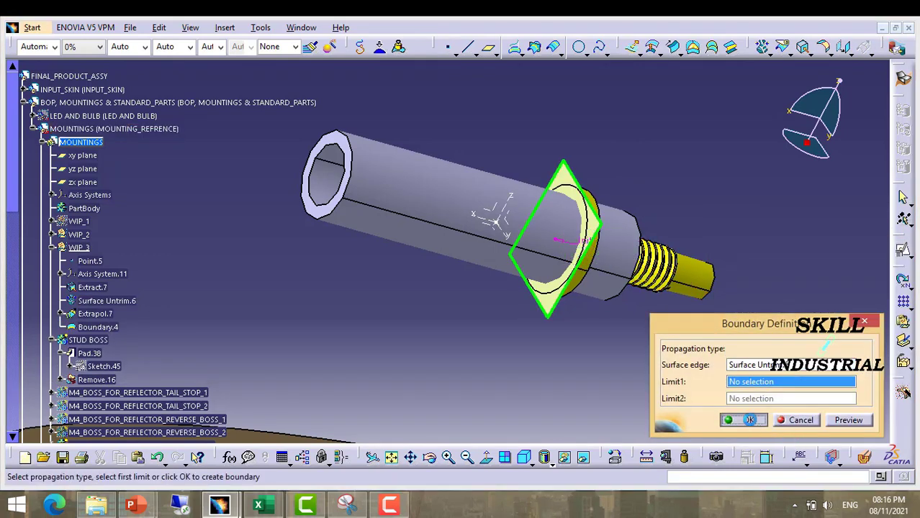
pyautogui.click(750, 420)
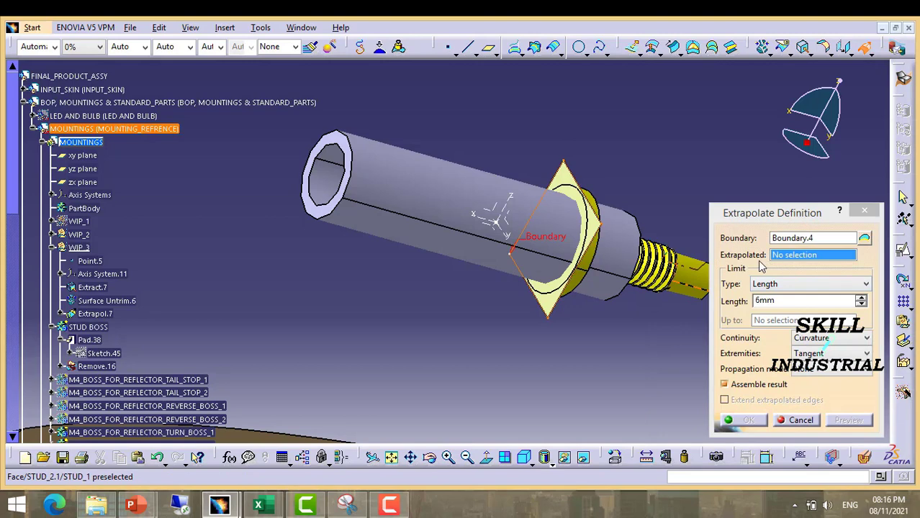
pyautogui.click(572, 183)
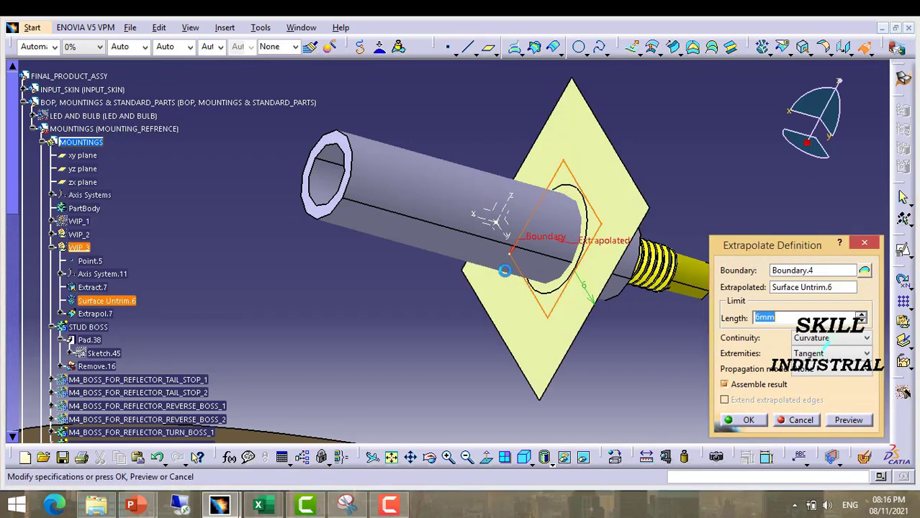
pyautogui.click(754, 421)
# - Switch to the Part Design workbench and collapse the WIP_3 geometrical set in the tree
pyautogui.moveTo(608, 162); pyautogui.dragTo(468, 234, button='middle')
pyautogui.scroll(2, 513, 265)
pyautogui.scroll(1, 482, 208)
pyautogui.scroll(-3, 120, 335)
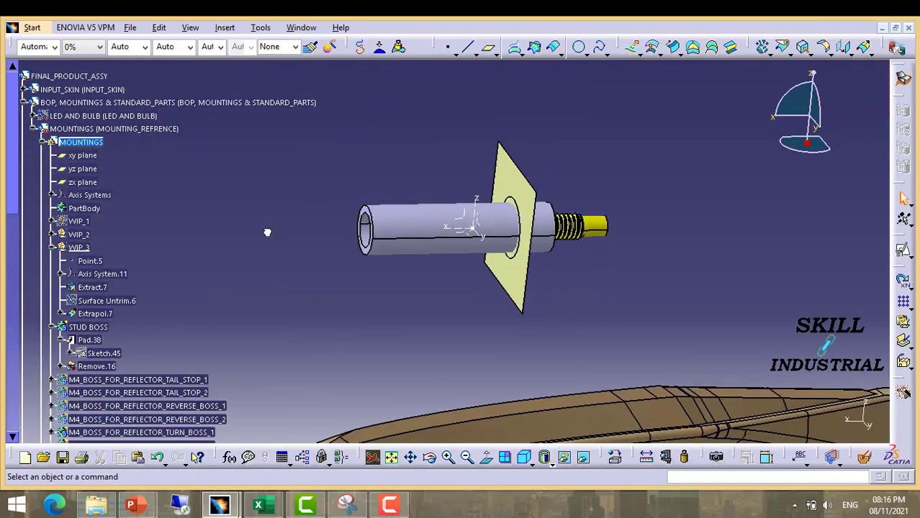
pyautogui.scroll(-1, 124, 339)
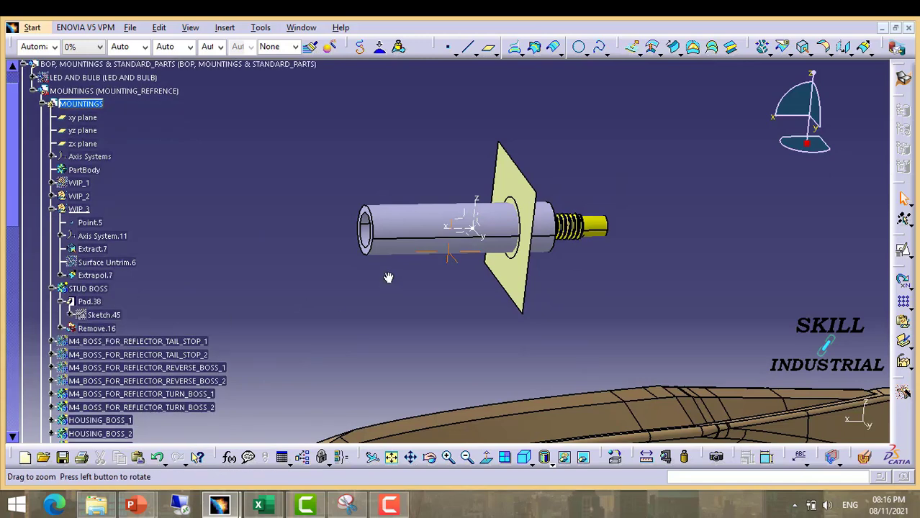
pyautogui.click(32, 28)
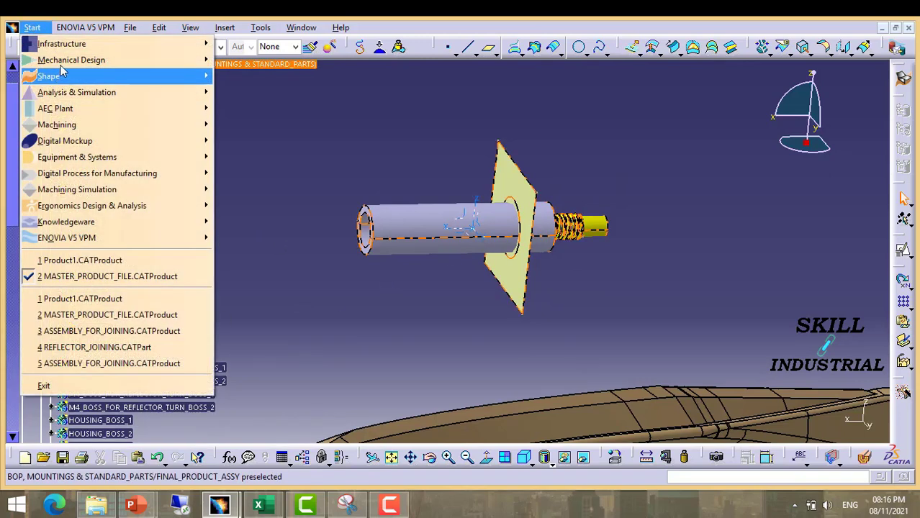
pyautogui.moveTo(190, 64)
pyautogui.click(266, 64)
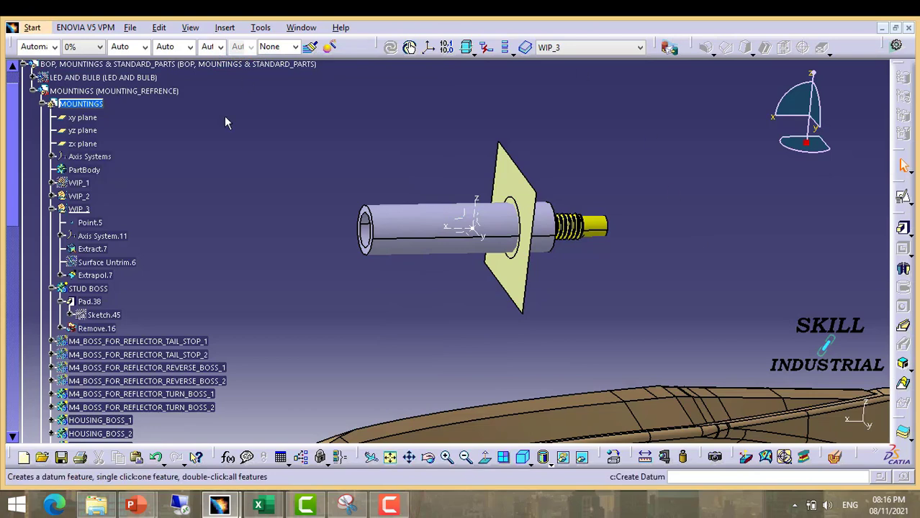
pyautogui.click(51, 209)
pyautogui.moveTo(470, 225); pyautogui.dragTo(482, 180, button='middle')
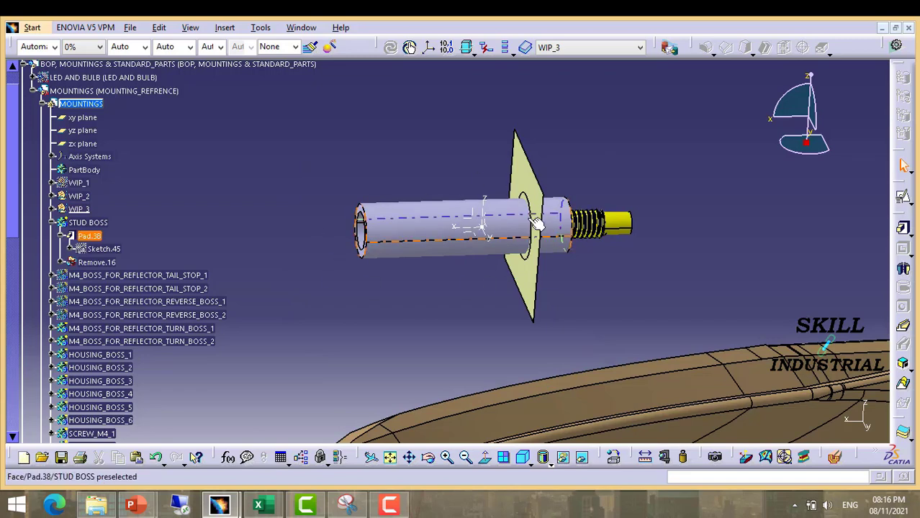
pyautogui.moveTo(539, 224); pyautogui.dragTo(650, 163, button='middle')
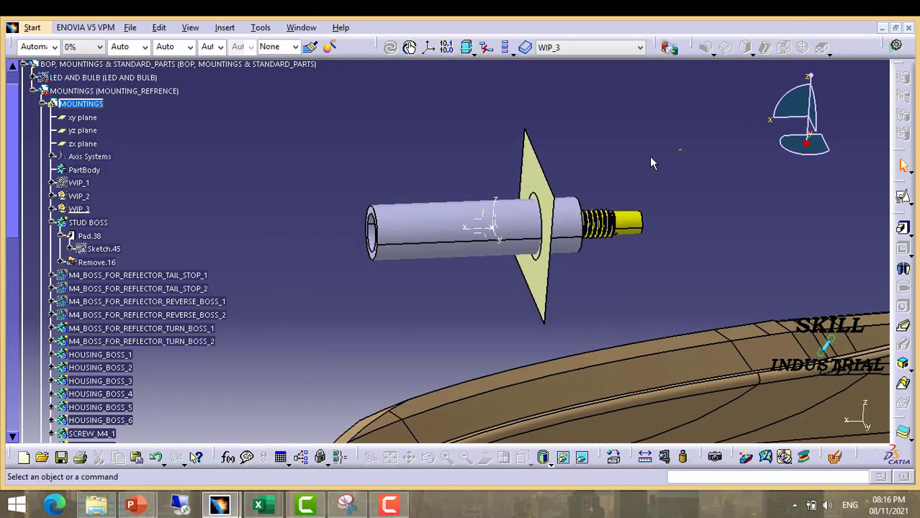
pyautogui.moveTo(544, 229); pyautogui.dragTo(509, 225, button='middle')
pyautogui.scroll(1, 530, 216)
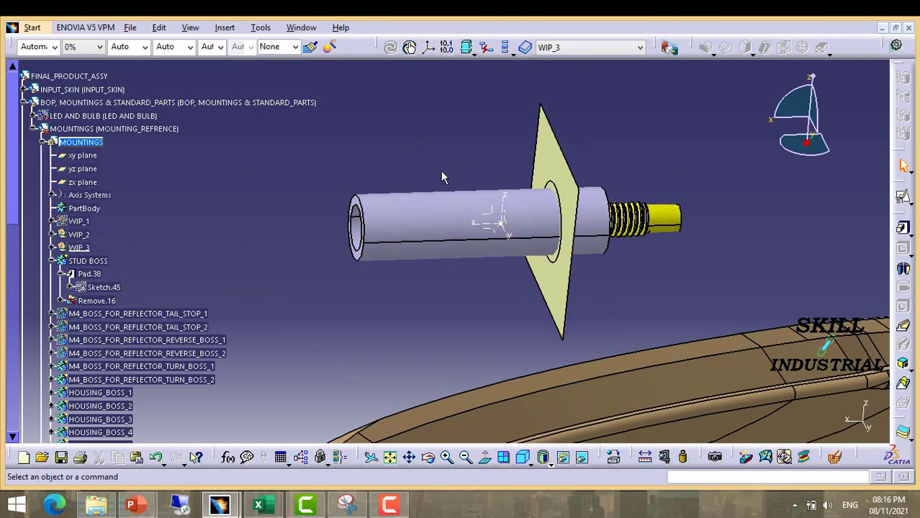
pyautogui.click(224, 28)
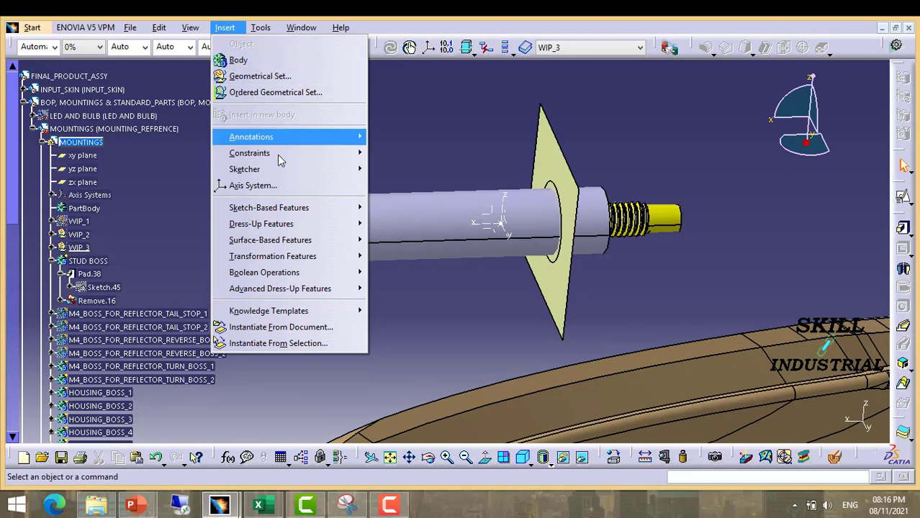
pyautogui.press('Escape')
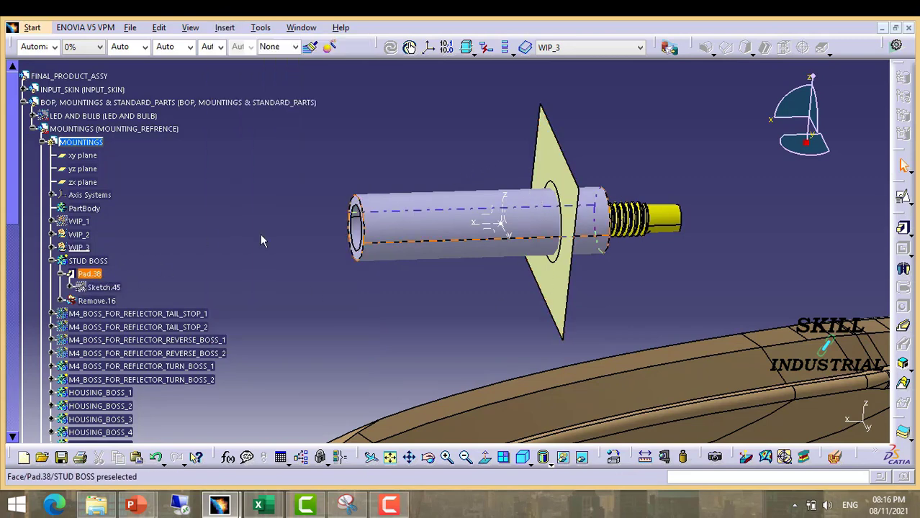
pyautogui.scroll(-4, 144, 346)
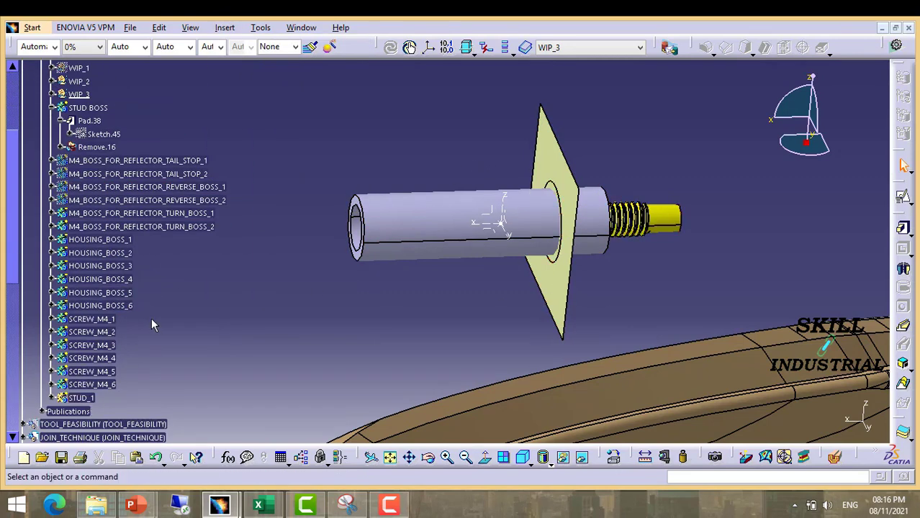
pyautogui.scroll(2, 152, 324)
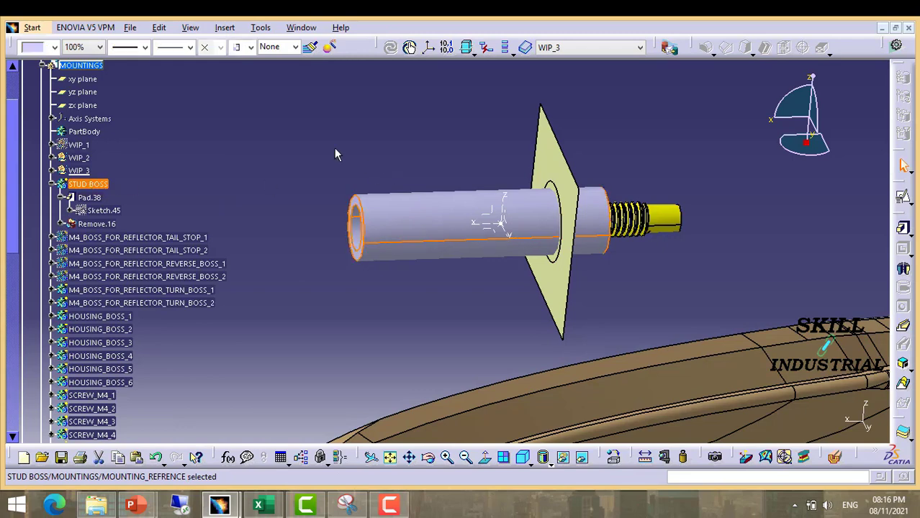
pyautogui.rightClick(85, 187)
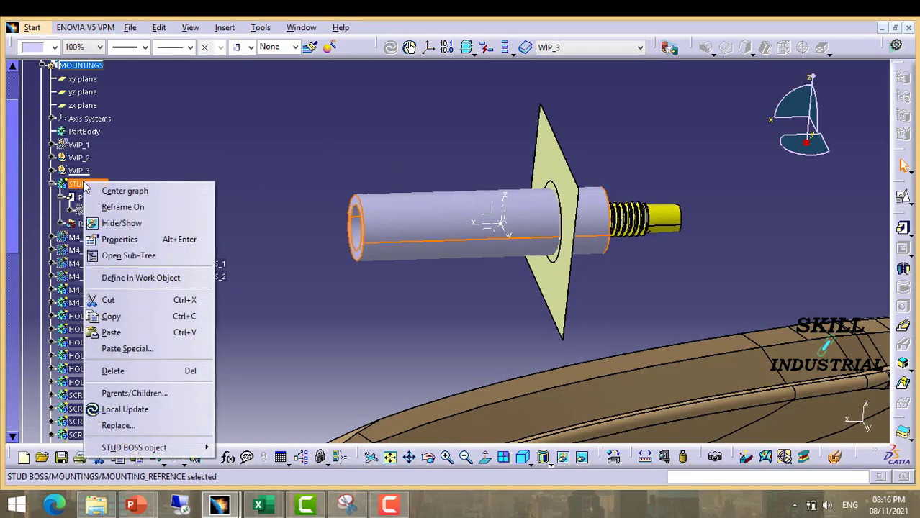
pyautogui.click(262, 147)
pyautogui.rightClick(98, 184)
pyautogui.click(164, 185)
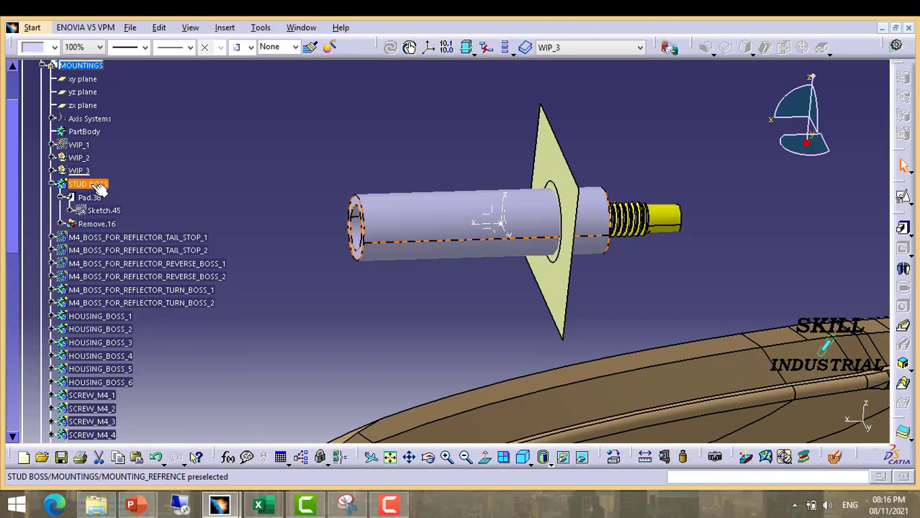
pyautogui.click(141, 189)
pyautogui.click(257, 158)
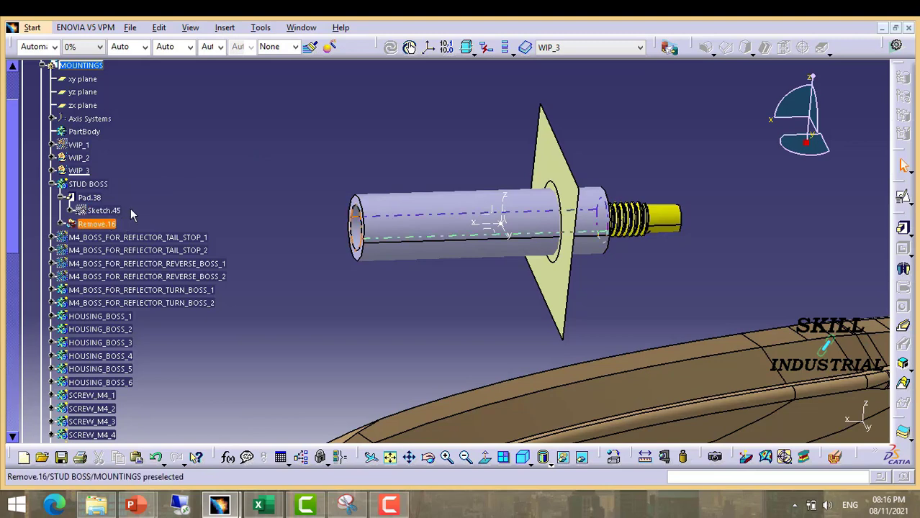
# - Make the STUD BOSS body the in-work object for the solid operations
pyautogui.click(92, 184)
pyautogui.rightClick(93, 184)
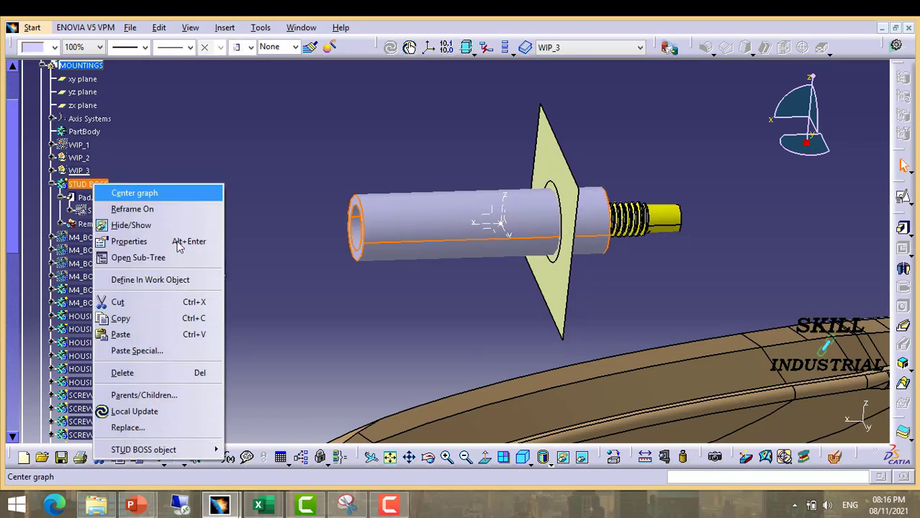
pyautogui.click(164, 277)
# - Split the STUD BOSS body with the extrapolated collar surface, keeping the portion away from the stud's threaded end
pyautogui.click(226, 29)
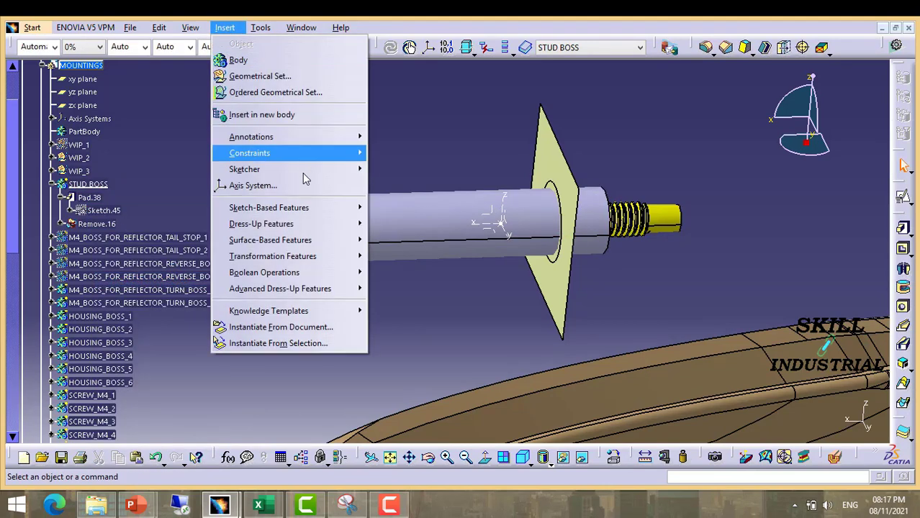
pyautogui.moveTo(308, 229)
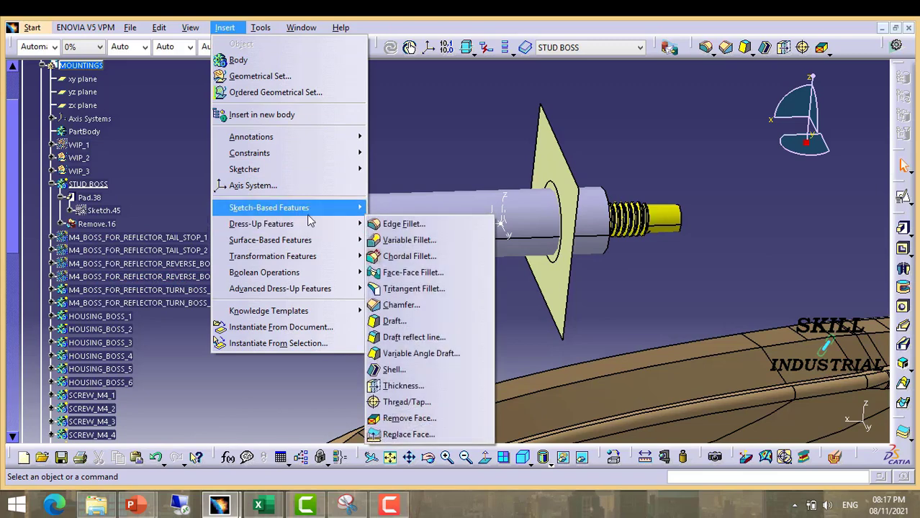
pyautogui.moveTo(347, 249)
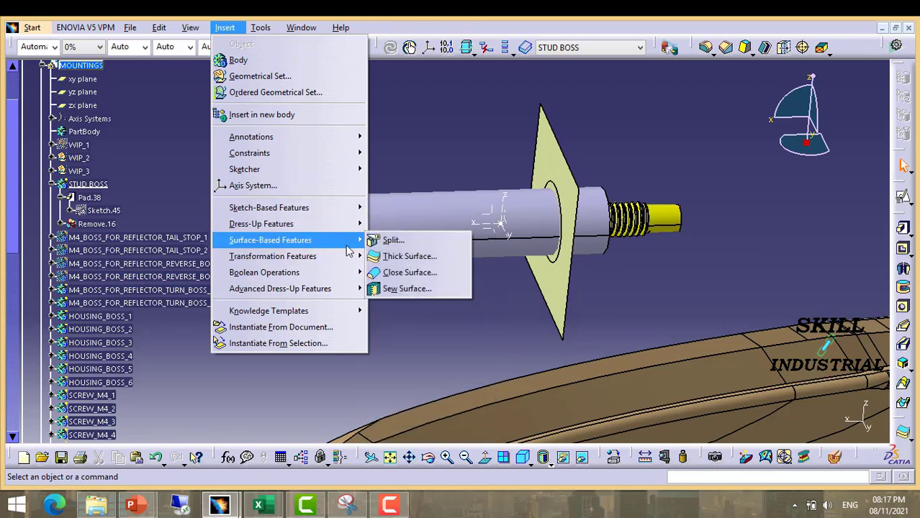
pyautogui.click(392, 240)
pyautogui.click(584, 228)
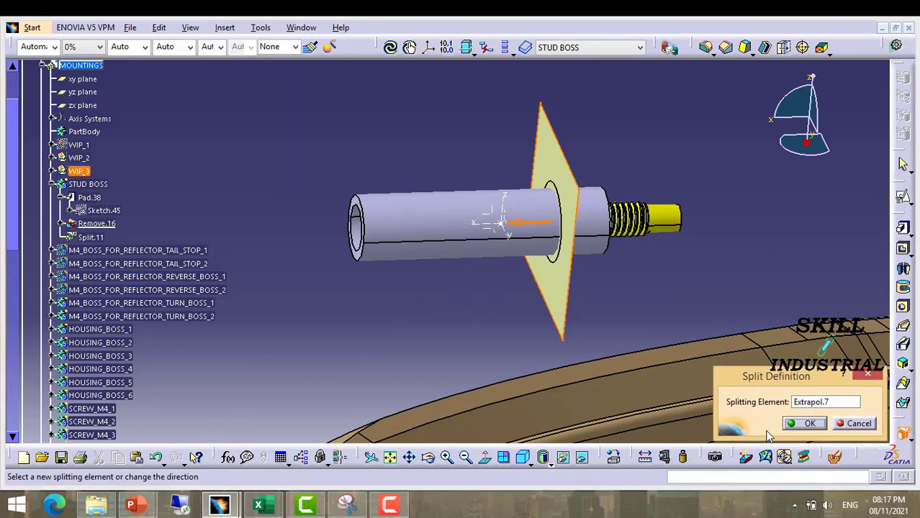
pyautogui.click(807, 425)
# - Hide the extrapolated collar surface used to split the boss
pyautogui.moveTo(484, 128); pyautogui.dragTo(493, 136, button='middle')
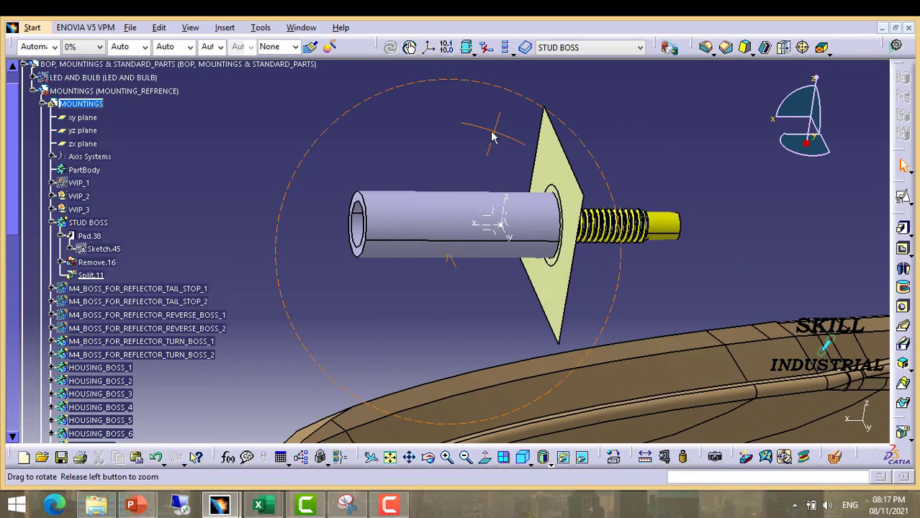
pyautogui.click(80, 210)
pyautogui.rightClick(556, 173)
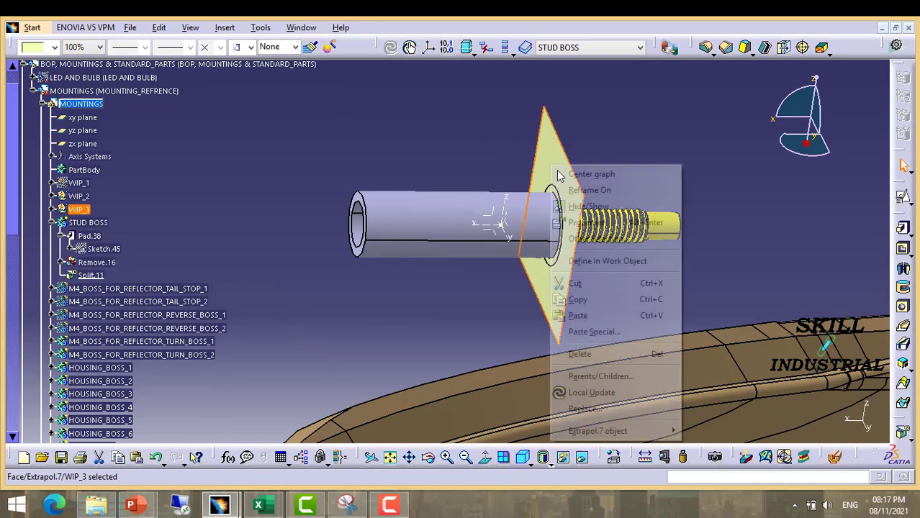
pyautogui.click(565, 205)
# - Section the view through the stud and its boss to examine the fit, then check the pair's position beside the lamp housing
pyautogui.moveTo(434, 152); pyautogui.dragTo(531, 146, button='middle')
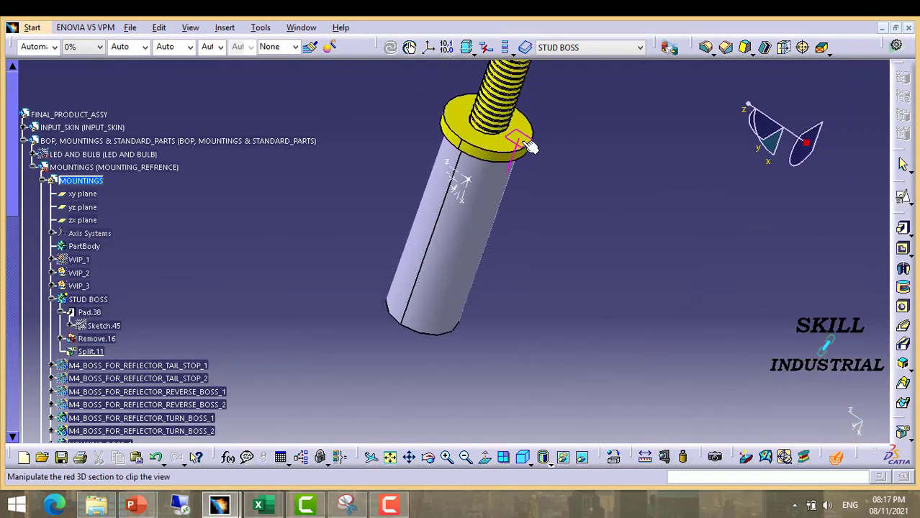
pyautogui.moveTo(514, 179); pyautogui.dragTo(495, 246, button='middle')
pyautogui.scroll(1, 495, 246)
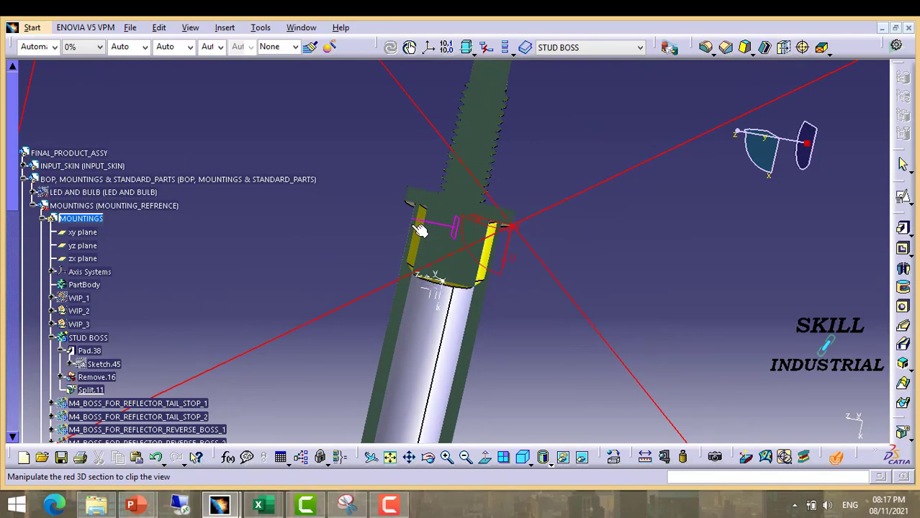
pyautogui.moveTo(444, 222); pyautogui.dragTo(479, 360, button='middle')
pyautogui.scroll(1, 463, 305)
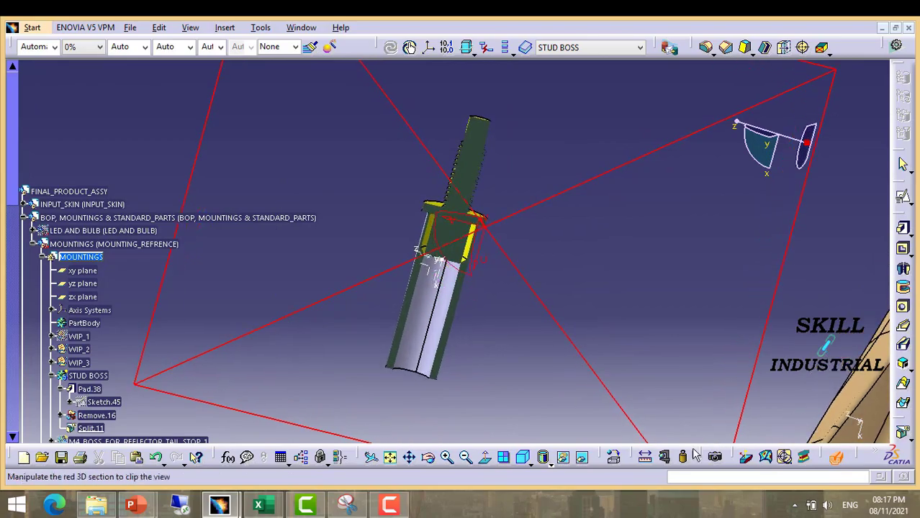
pyautogui.moveTo(460, 265); pyautogui.dragTo(517, 207, button='middle')
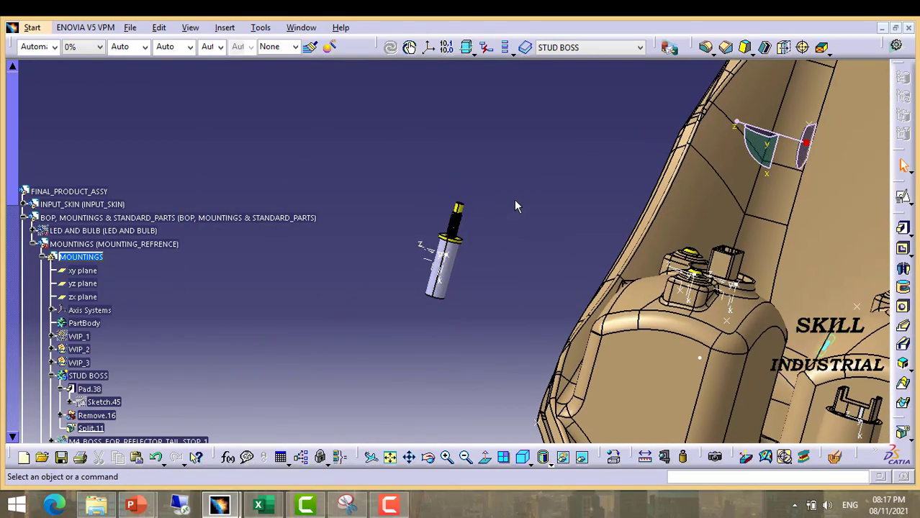
pyautogui.moveTo(413, 223); pyautogui.dragTo(372, 189, button='middle')
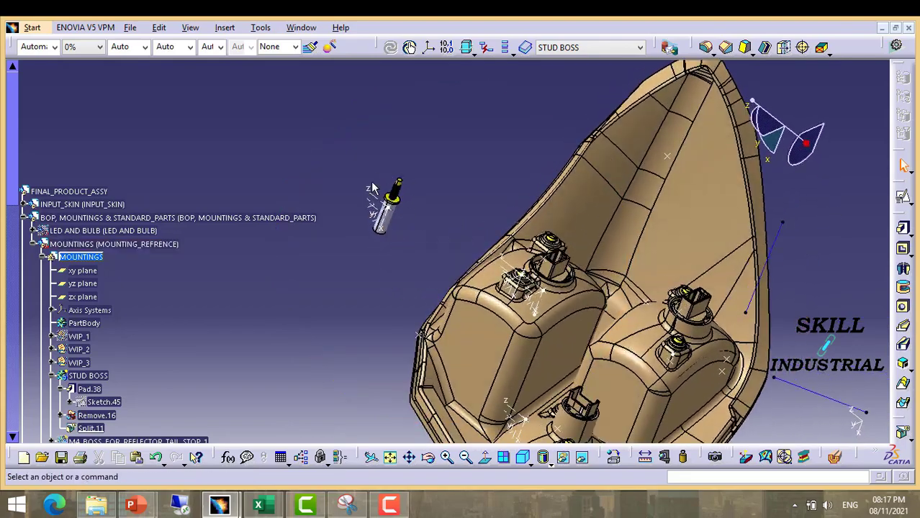